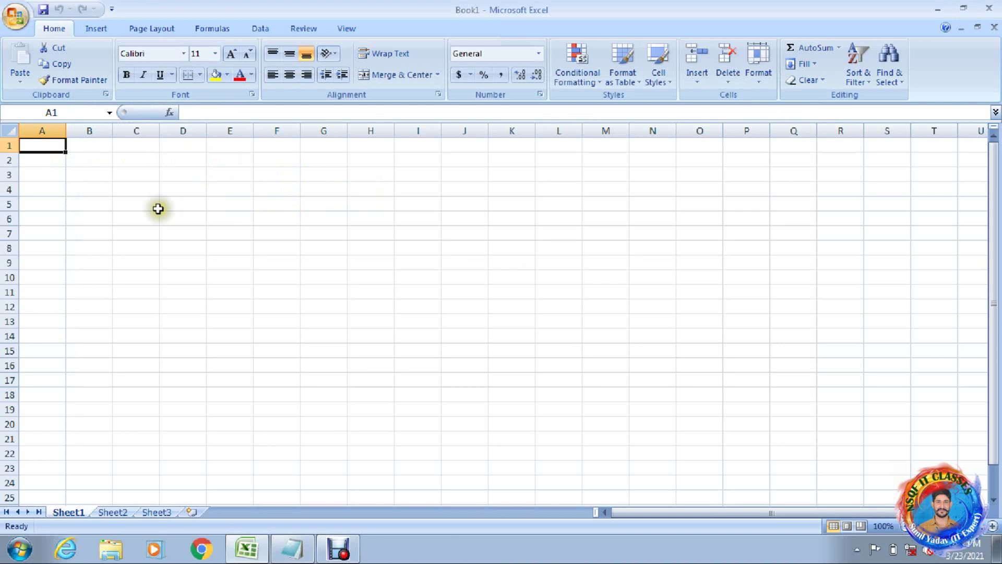
# Enter the column heading sr_no in cell C4 of the blank sheet
pyautogui.click(133, 192)
pyautogui.write('s')
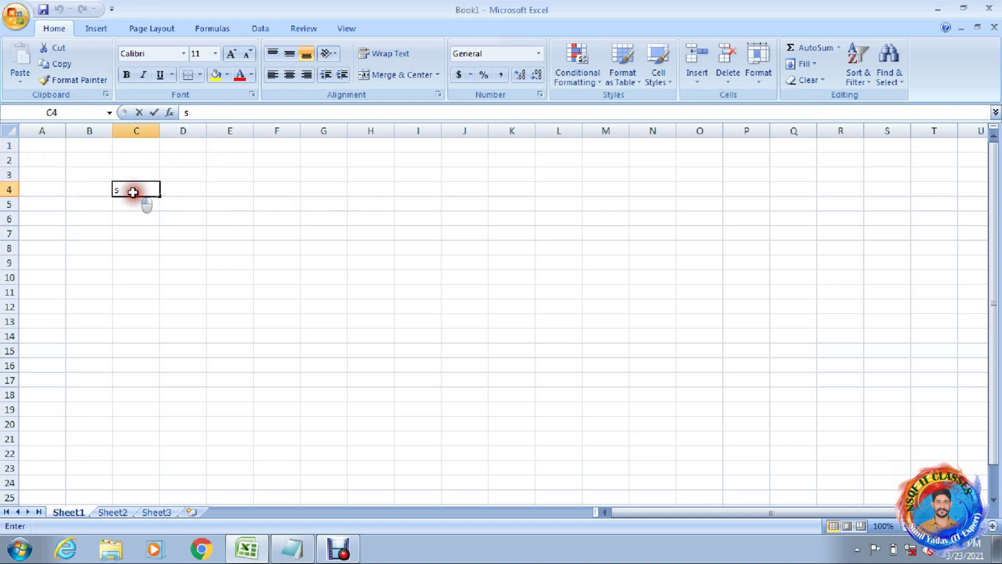
pyautogui.write('r_no')
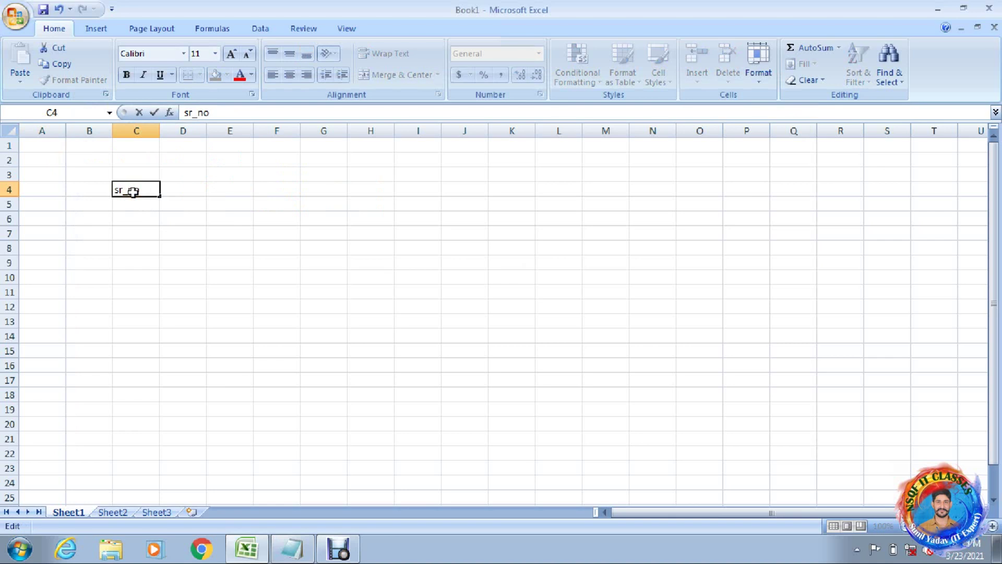
pyautogui.press('Return')
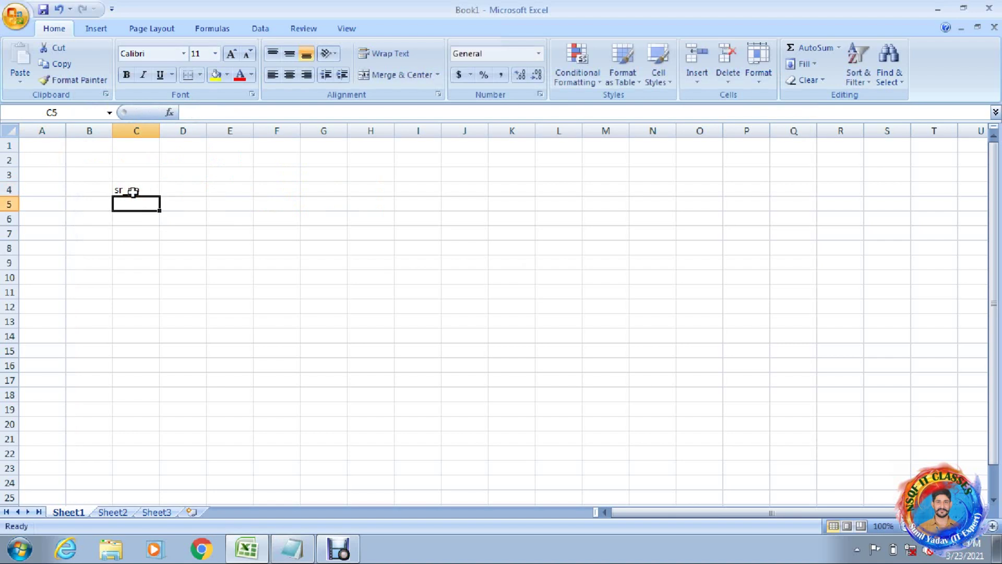
# Merge and center cells D4 through H4 beside the sr_no heading
pyautogui.click(133, 191)
pyautogui.press('Right')
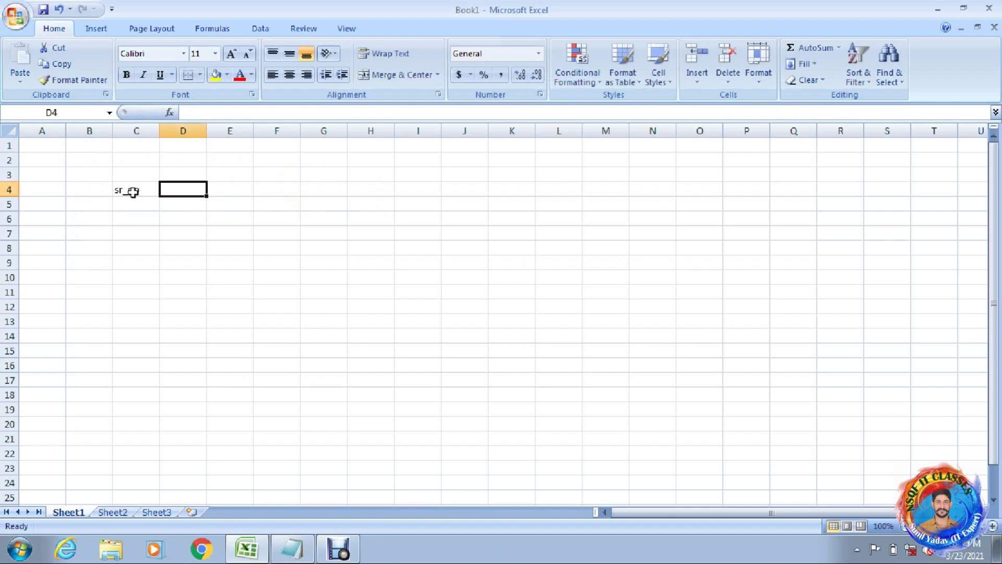
pyautogui.hotkey('shift', 'Right')
pyautogui.hotkey('shift', 'Right')
pyautogui.hotkey('shift', 'Right')
pyautogui.hotkey('shift', 'Right')
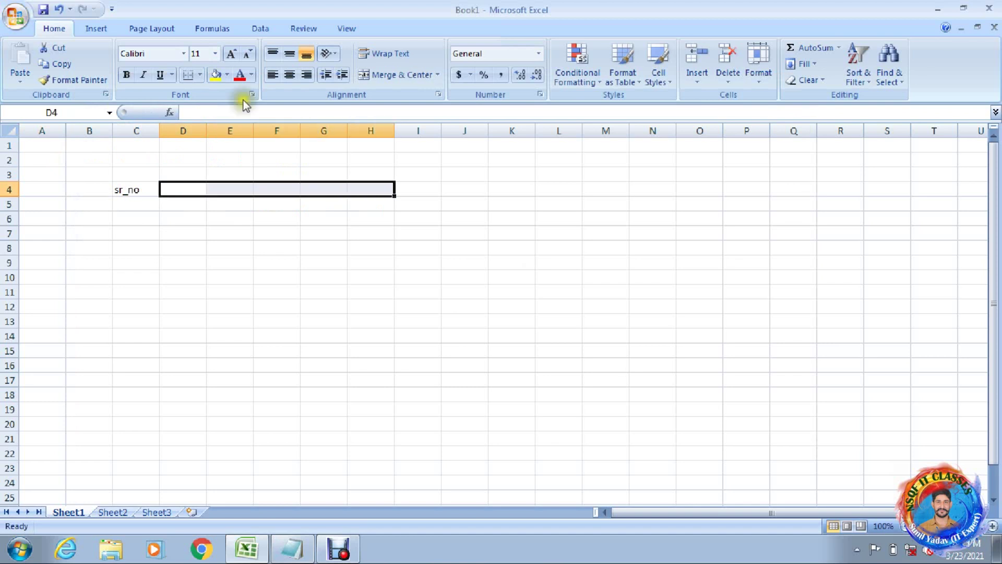
pyautogui.click(375, 74)
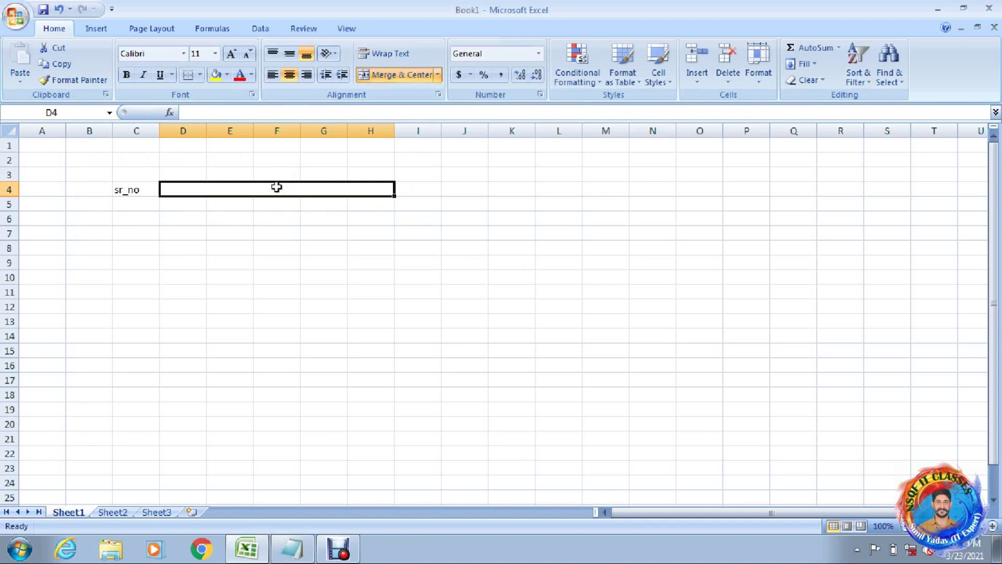
# Enter the heading Particulars in the merged cell D4:H4
pyautogui.write('Part')
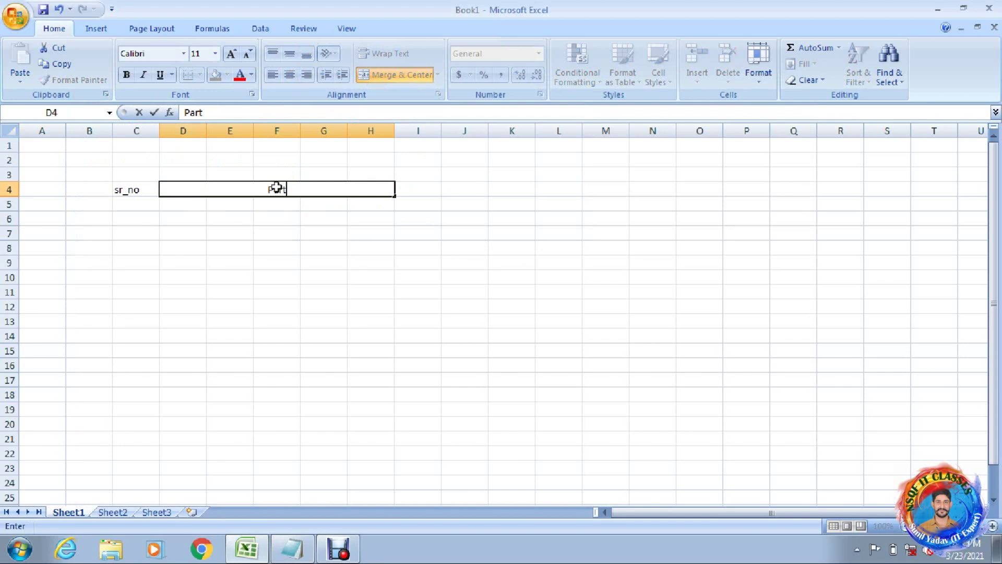
pyautogui.write('icu')
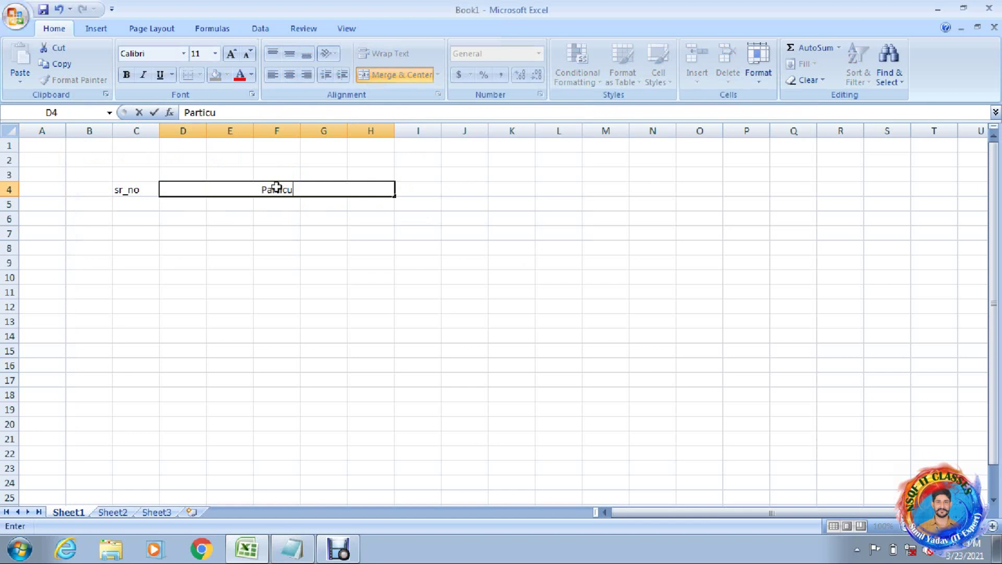
pyautogui.write('lars')
pyautogui.press('Tab')
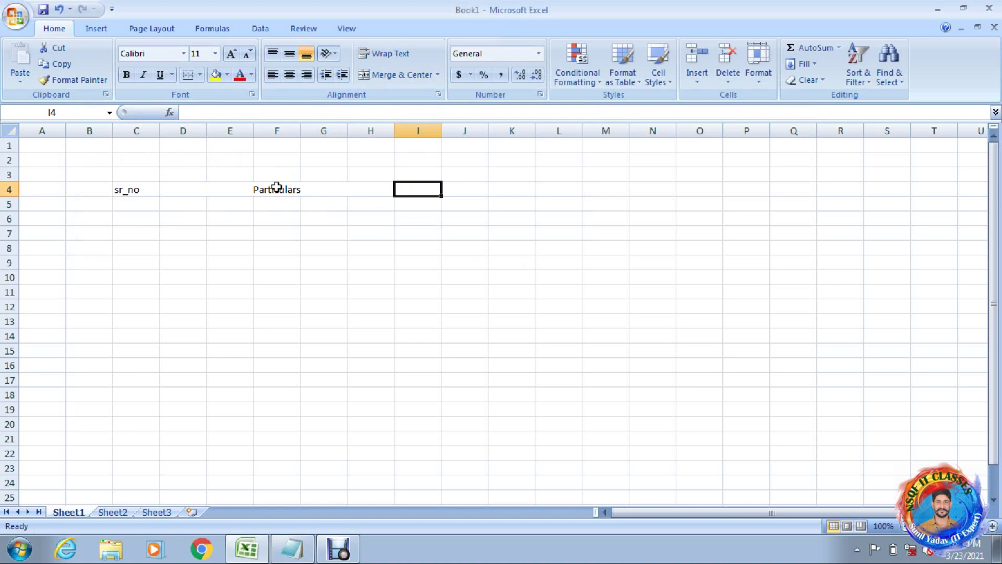
# Enter the headings qty, Rate, dis and total in cells I4 through L4
pyautogui.write('qty')
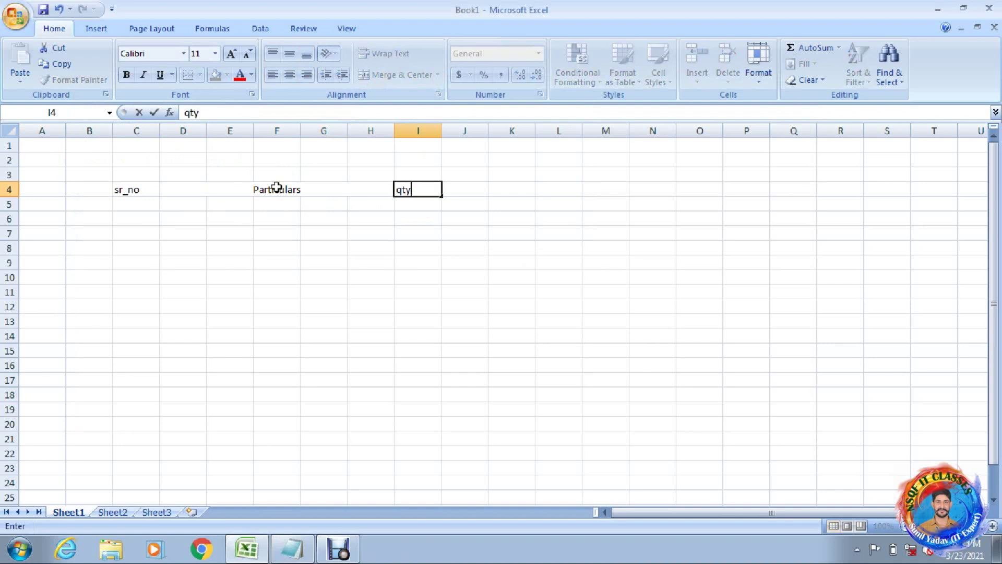
pyautogui.press('Tab')
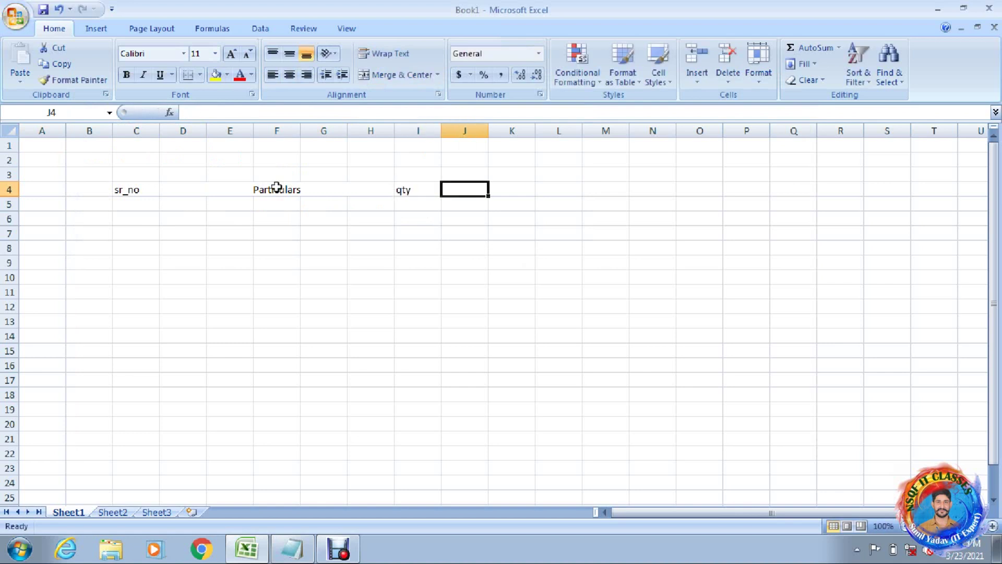
pyautogui.write('Rate')
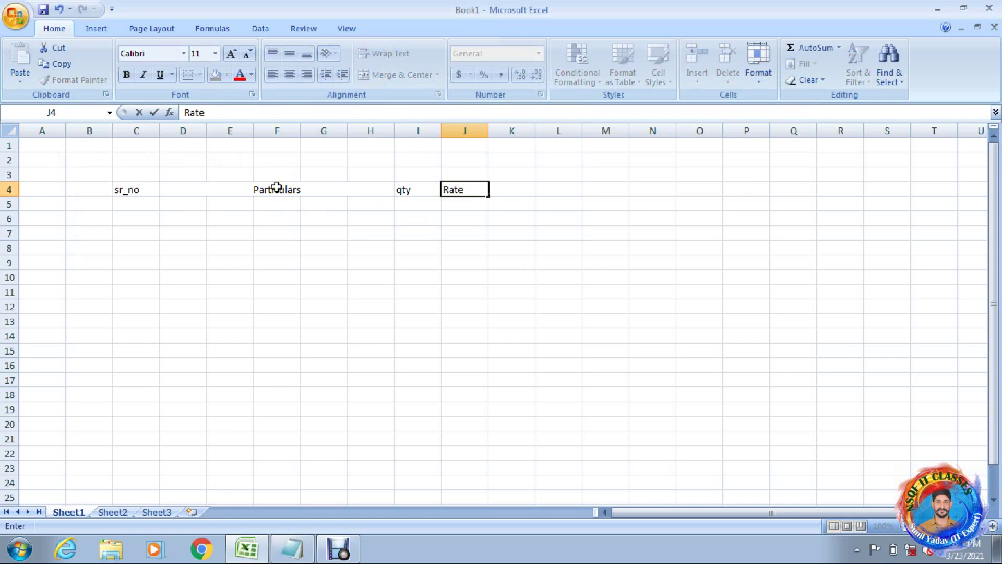
pyautogui.press('Tab')
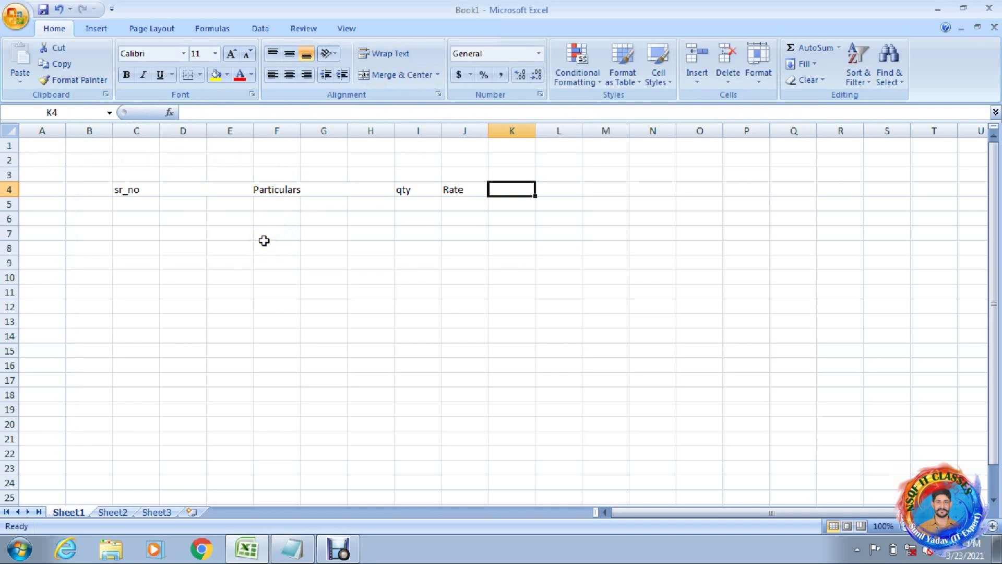
pyautogui.write('di')
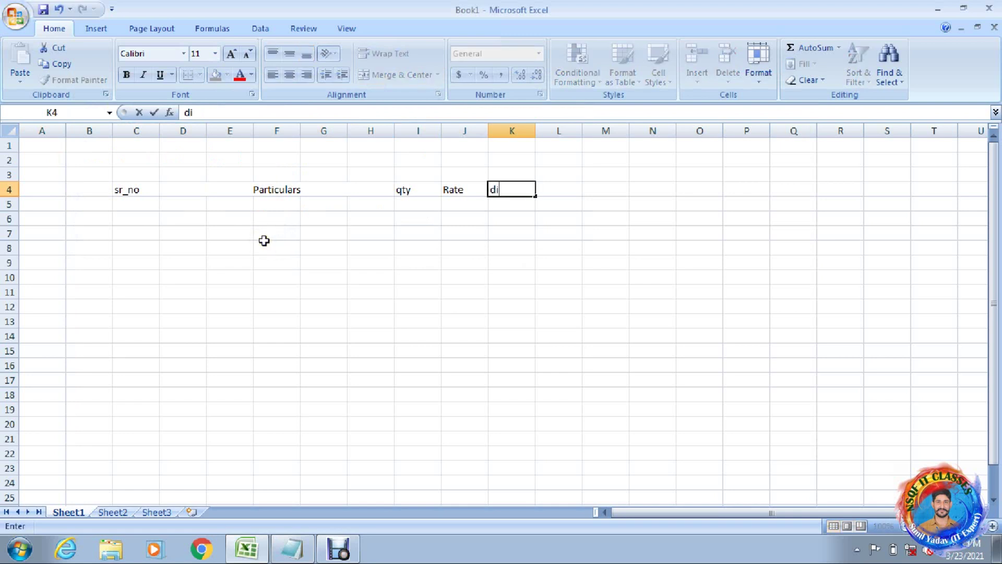
pyautogui.write('s')
pyautogui.press('Tab')
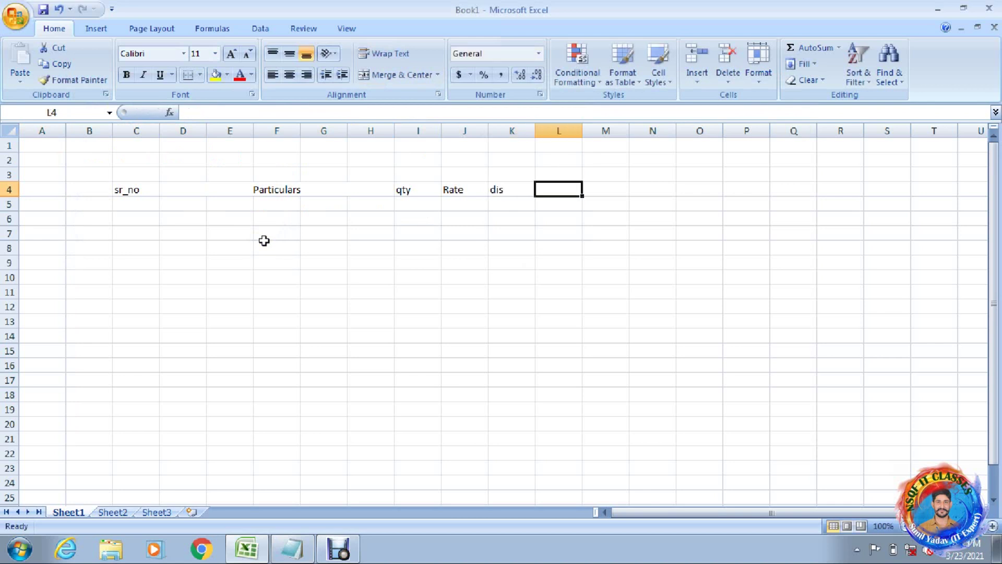
pyautogui.write('total')
pyautogui.press('Return')
pyautogui.press('Left')
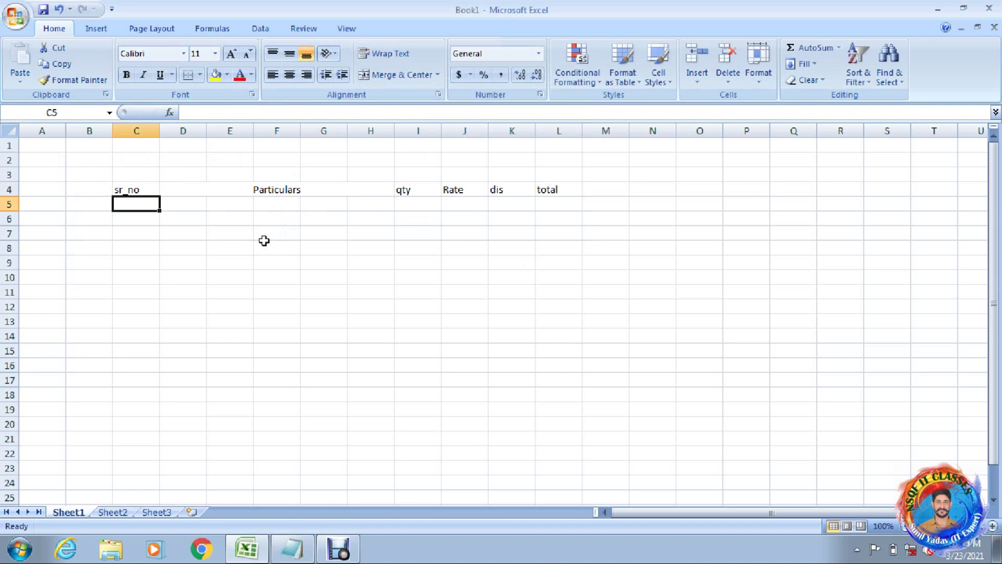
# Copy the merged, centered format of the Particulars heading to columns D through H in each of rows 5 to 13 with Format Painter
pyautogui.press('Up')
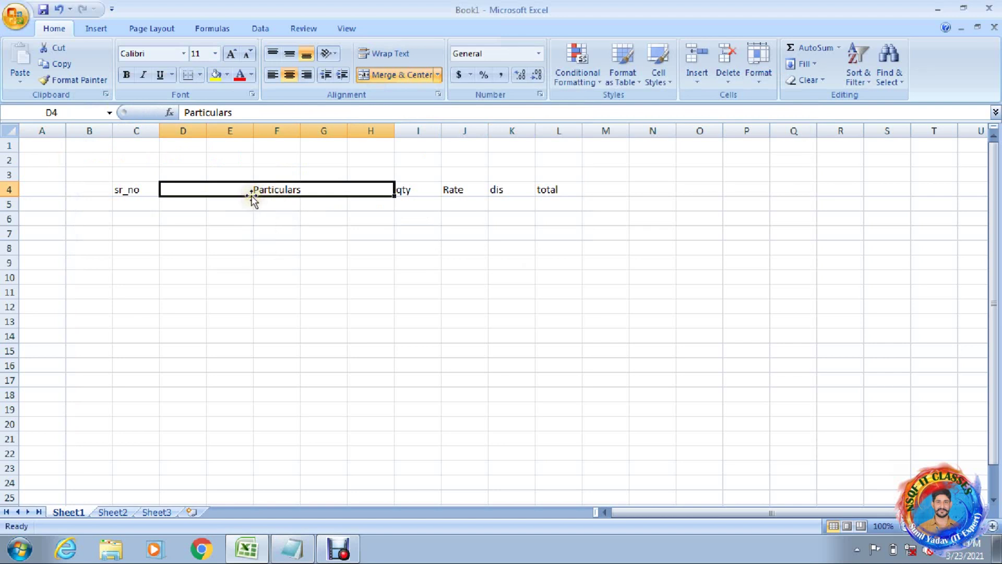
pyautogui.click(91, 81)
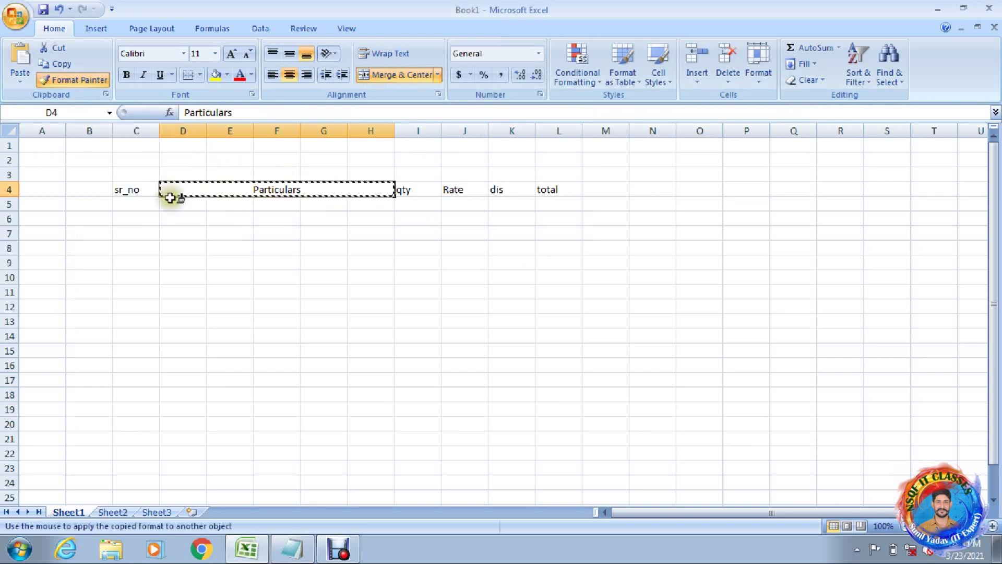
pyautogui.click(172, 215)
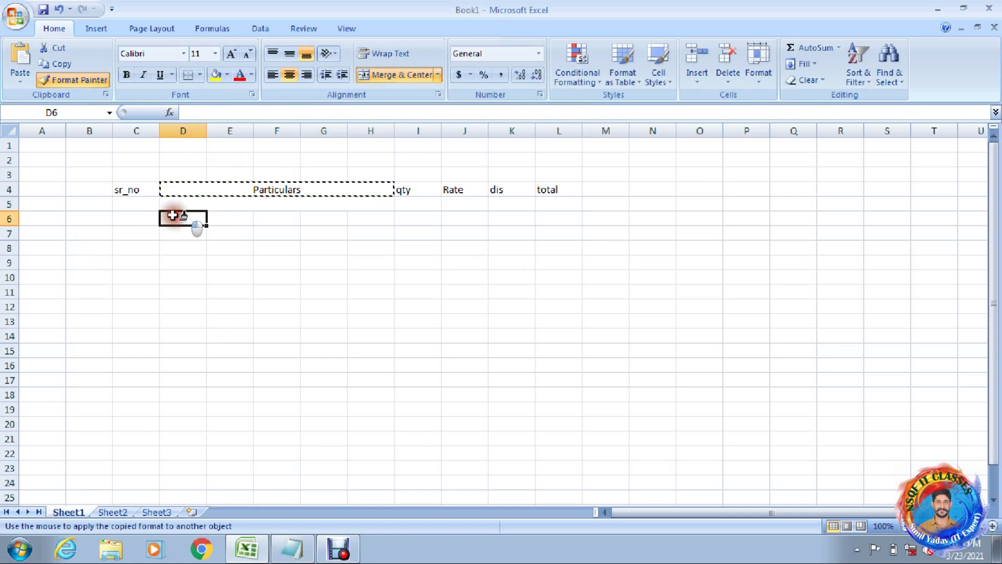
pyautogui.click(176, 230)
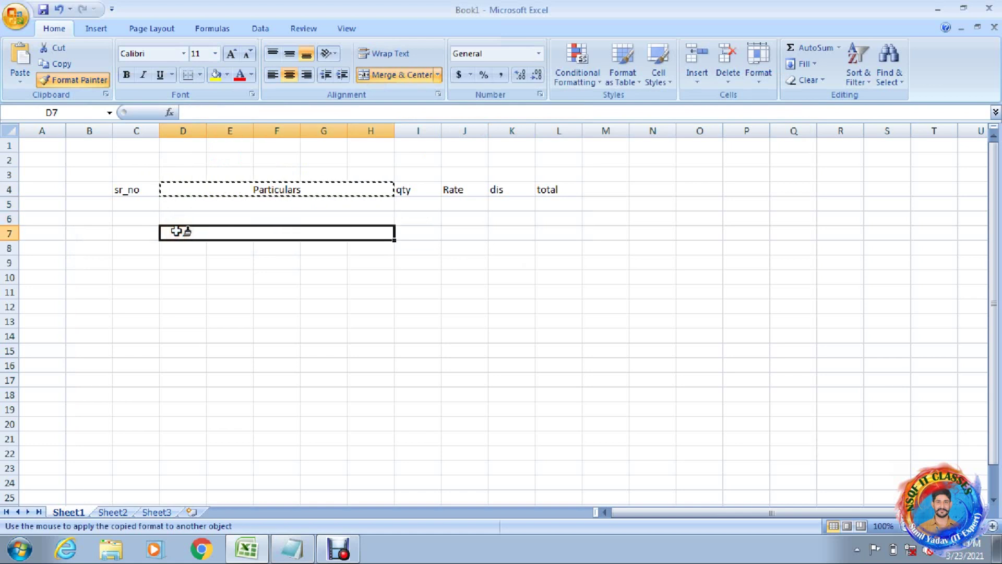
pyautogui.click(179, 248)
pyautogui.click(179, 263)
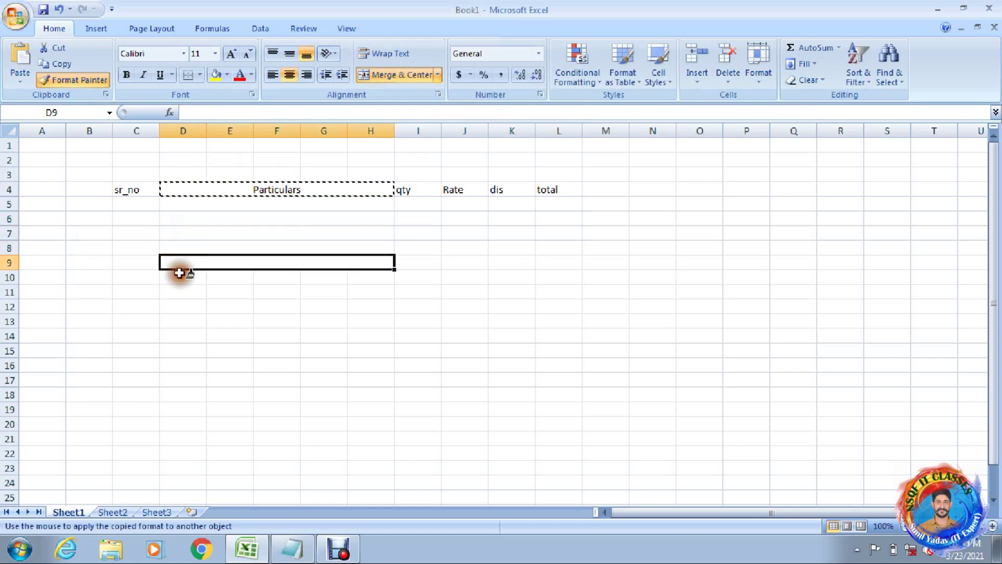
pyautogui.click(181, 276)
pyautogui.click(180, 292)
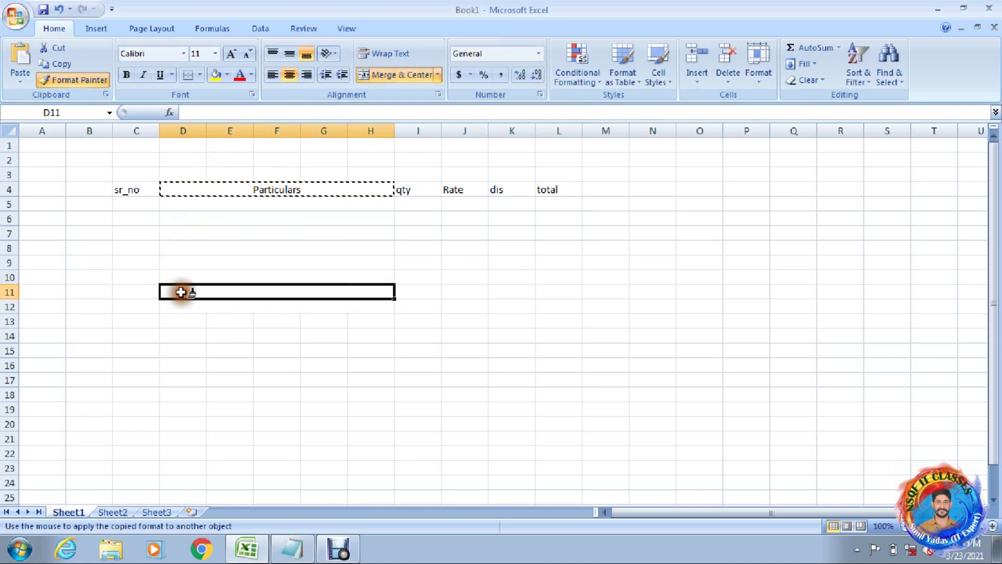
pyautogui.click(179, 320)
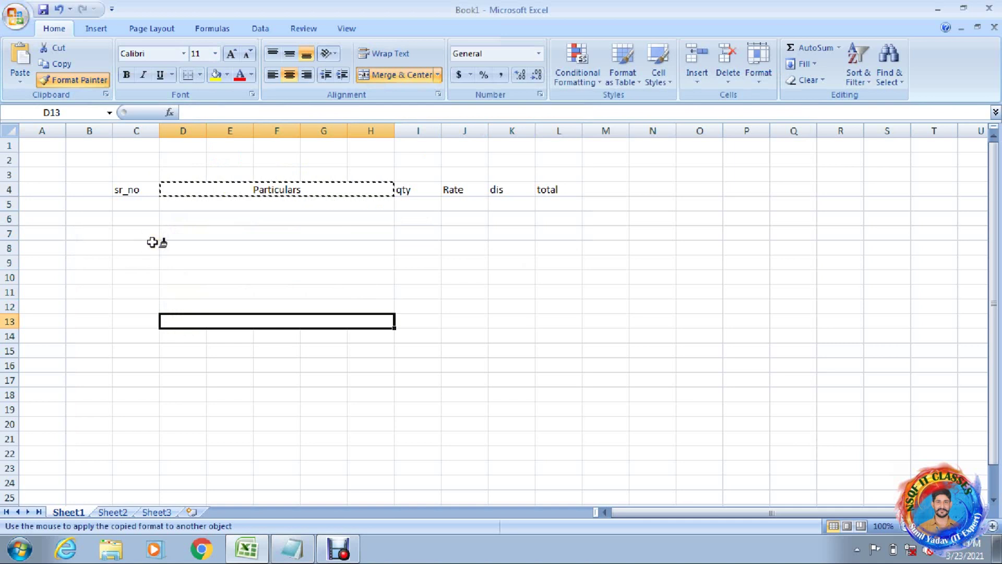
pyautogui.press('Escape')
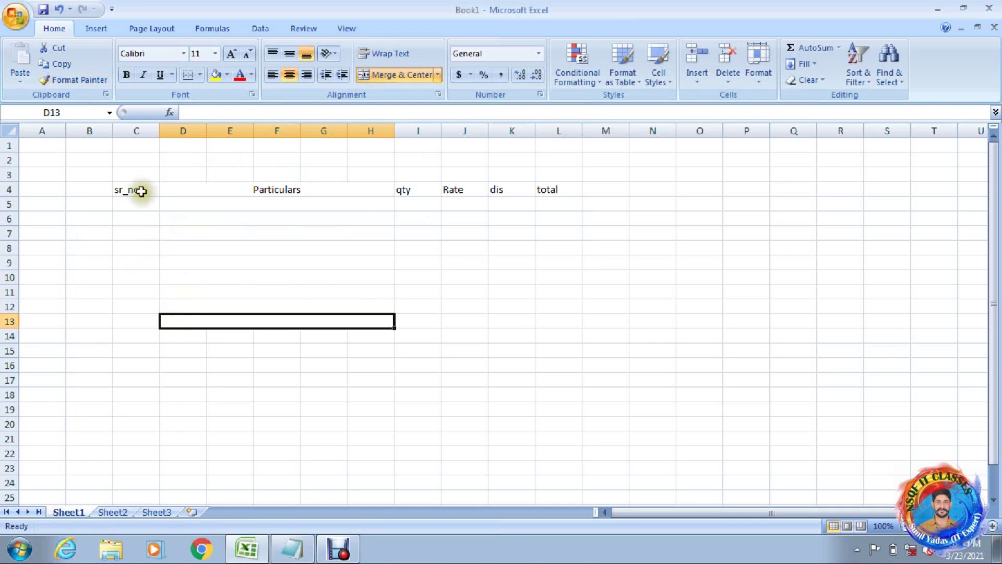
# Start the first item in row 5 with serial number 1 and Lux under Particulars
pyautogui.click(550, 202)
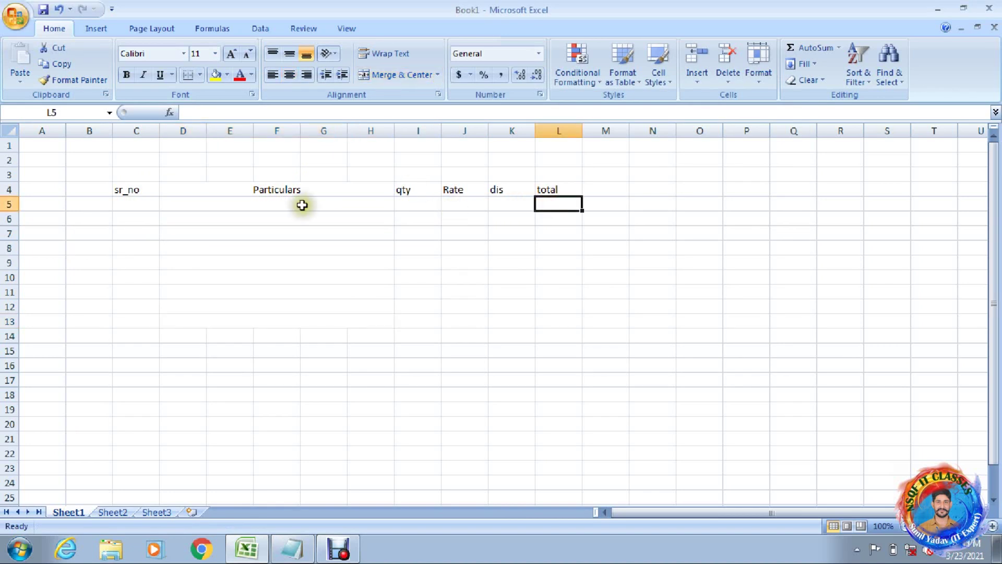
pyautogui.click(133, 205)
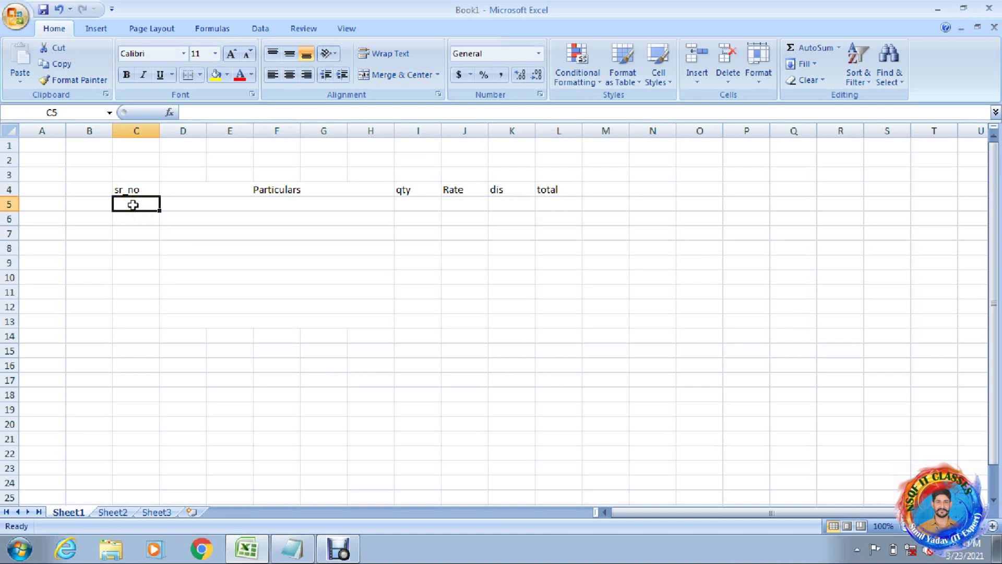
pyautogui.write('1')
pyautogui.press('Tab')
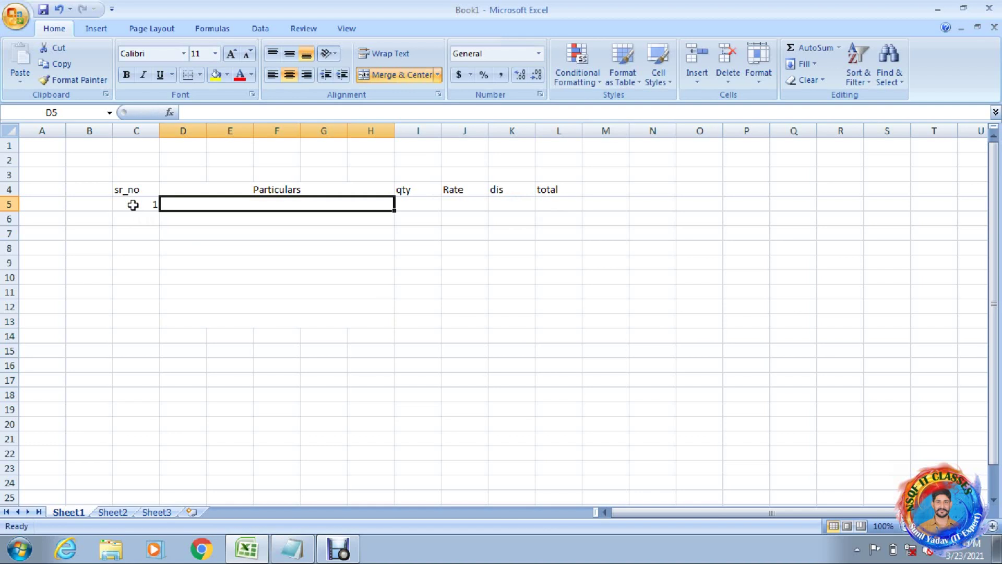
pyautogui.write('Lux')
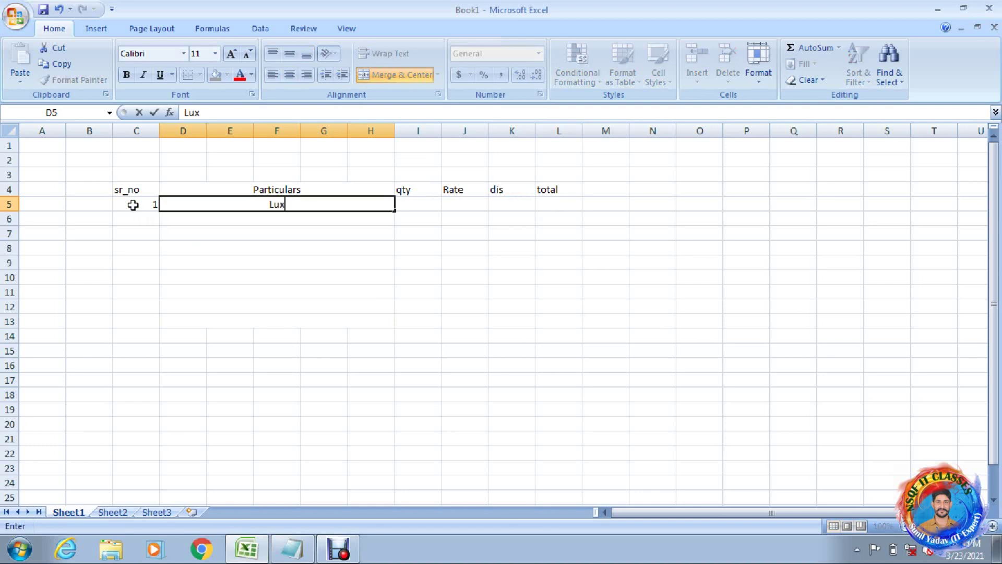
pyautogui.press('Tab')
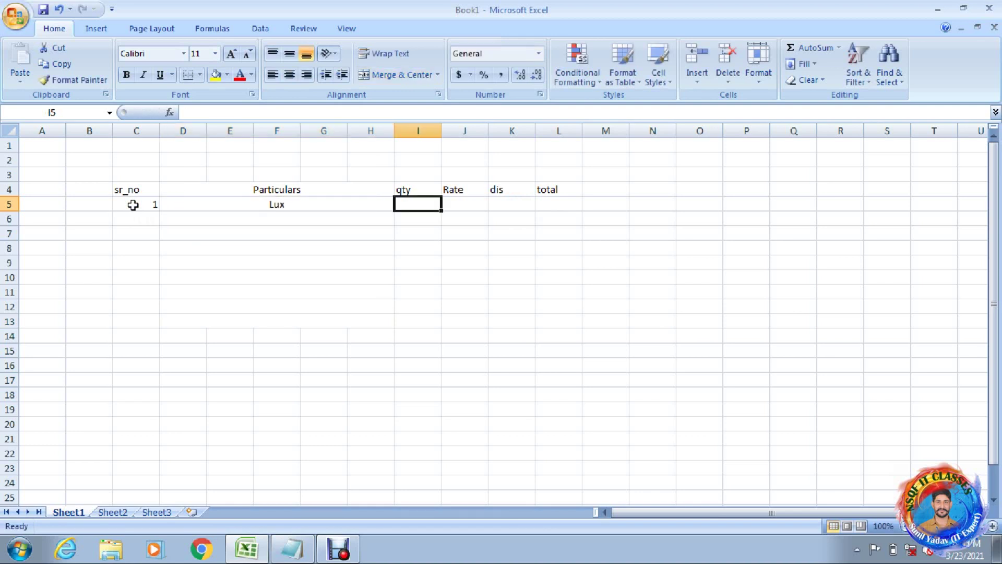
# Enter quantity 10, rate 22 and discount 10% for the Lux item in row 5
pyautogui.write('10')
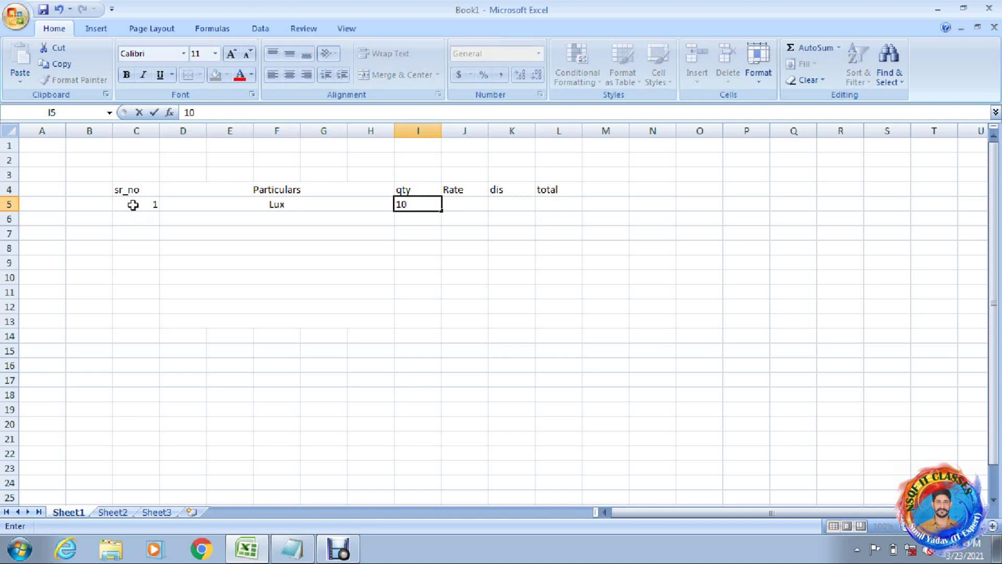
pyautogui.press('Tab')
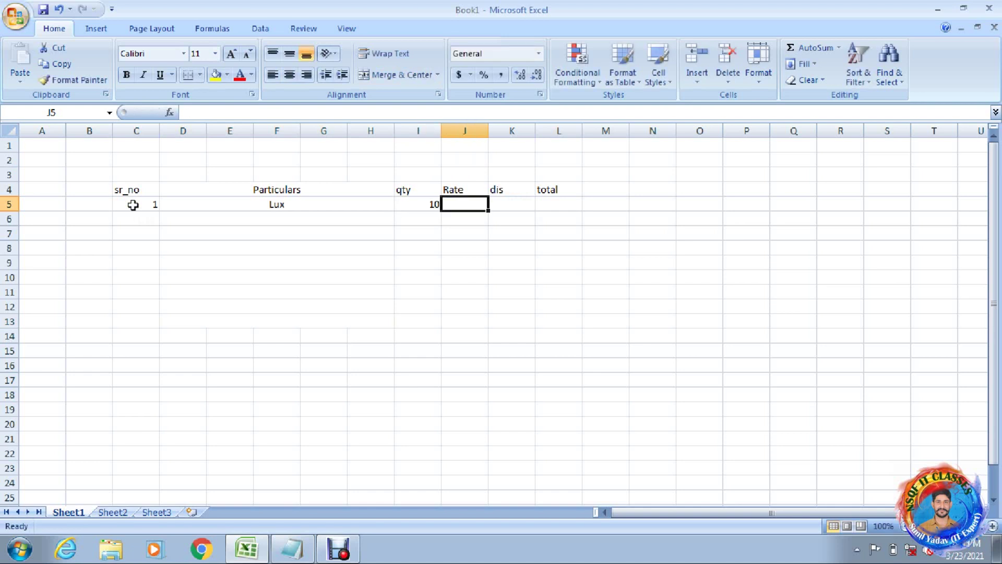
pyautogui.write('22')
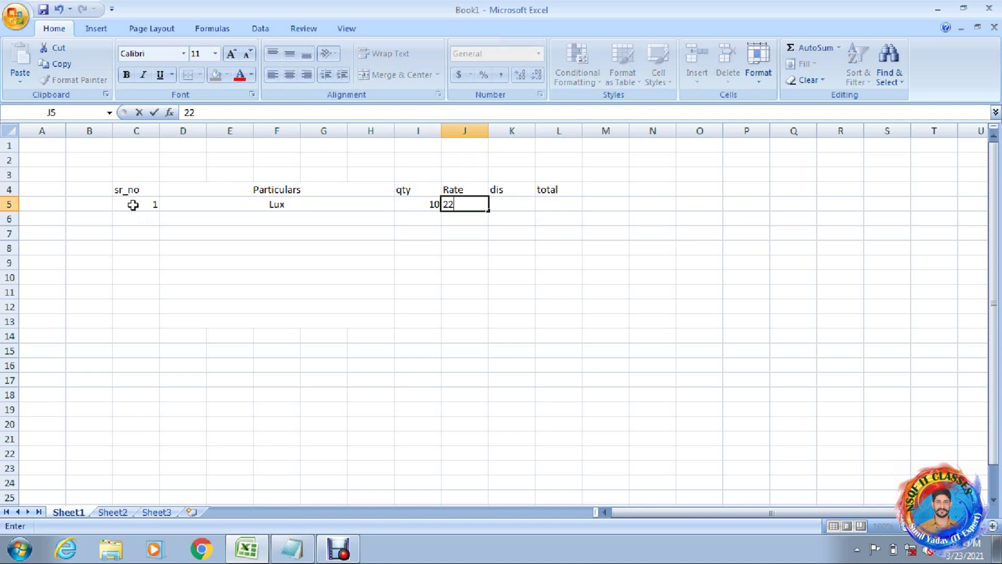
pyautogui.press('Tab')
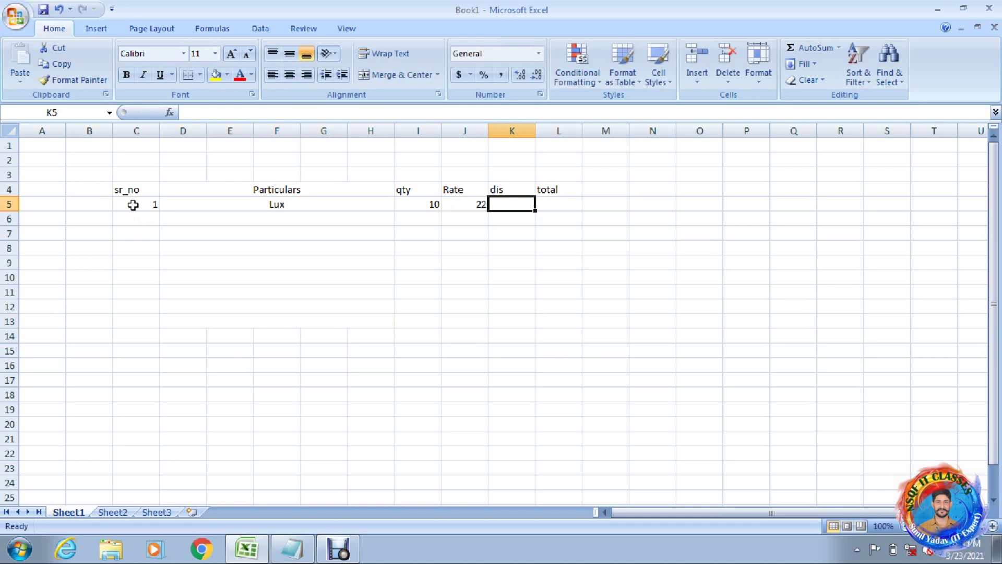
pyautogui.write('10')
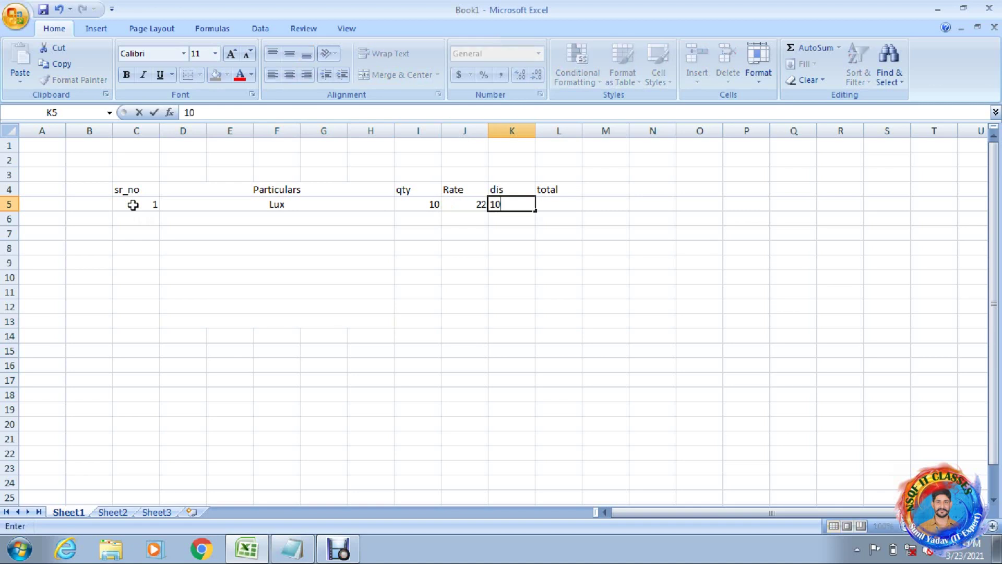
pyautogui.write('%')
pyautogui.press('Tab')
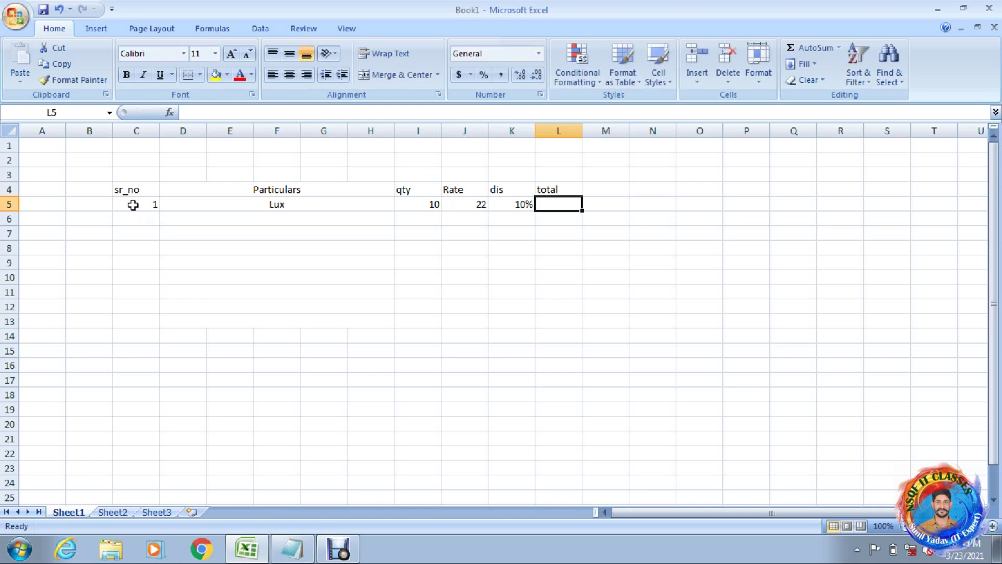
# Calculate the discounted total for the Lux item in cell L5 with the formula =I5*J5-I5*J5*K5
pyautogui.write('=')
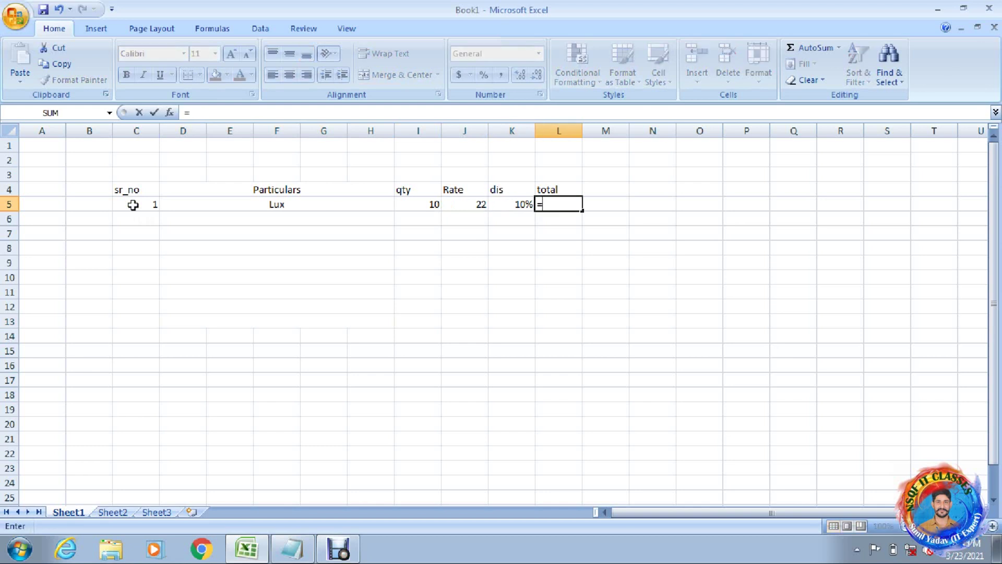
pyautogui.press('Left')
pyautogui.press('Left')
pyautogui.press('Left')
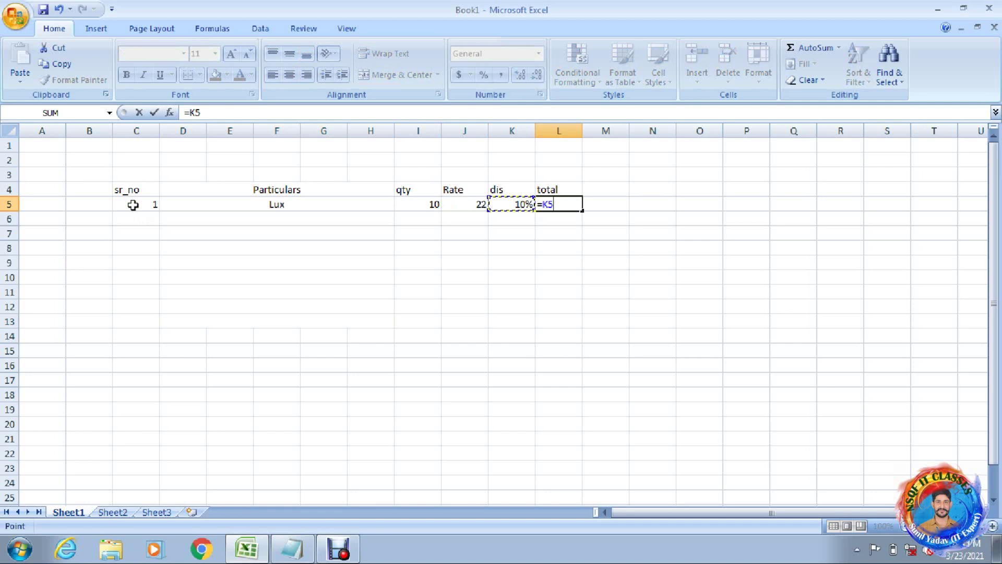
pyautogui.write('*')
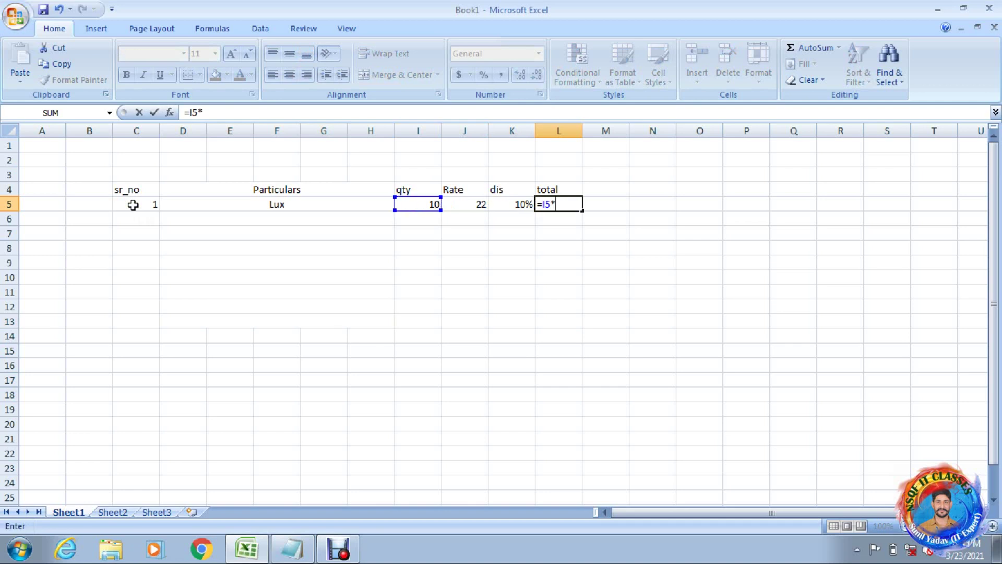
pyautogui.press('Left')
pyautogui.press('Left')
pyautogui.write('-')
pyautogui.press('Left')
pyautogui.press('Left')
pyautogui.press('Left')
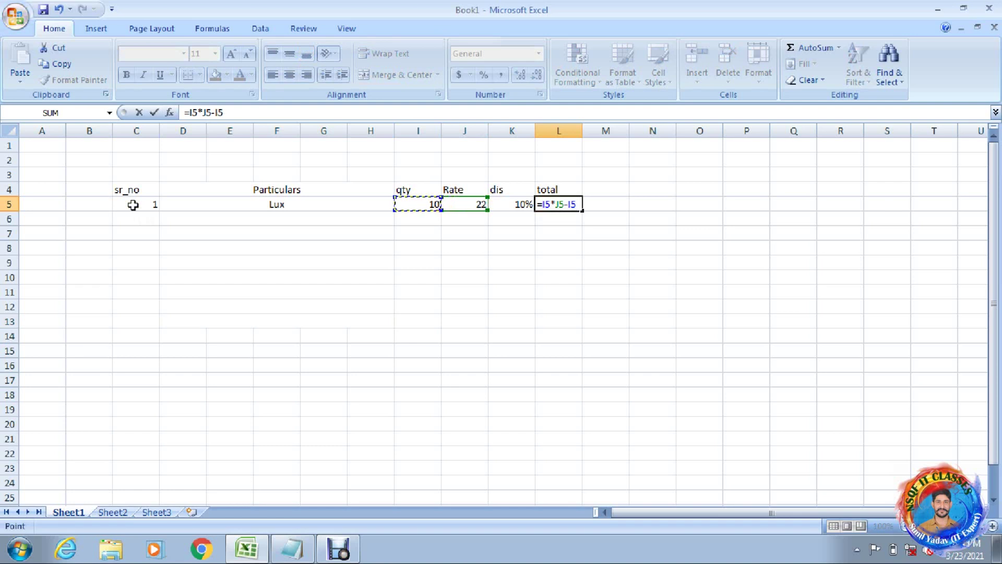
pyautogui.write('*')
pyautogui.press('Left')
pyautogui.press('Left')
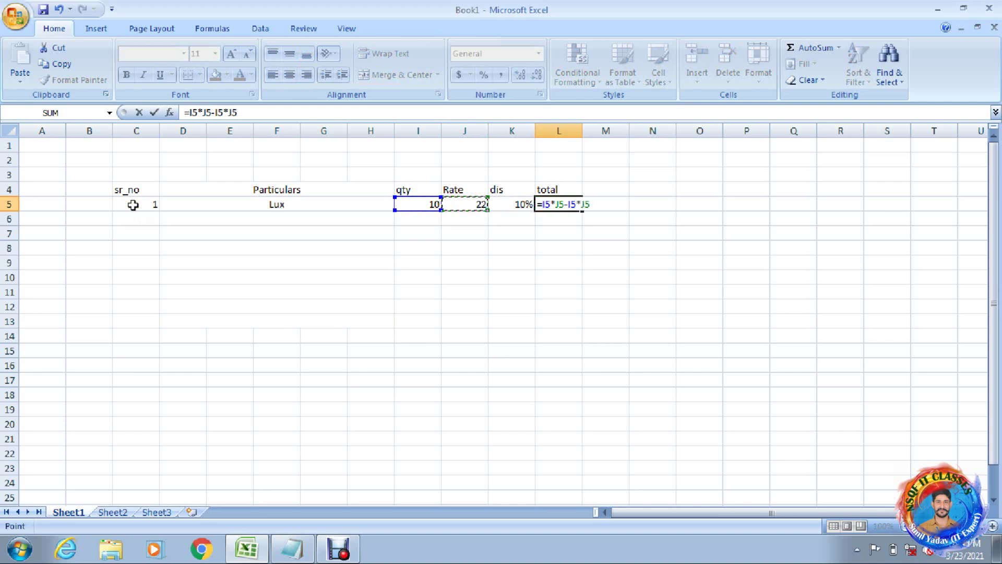
pyautogui.write('*')
pyautogui.press('Left')
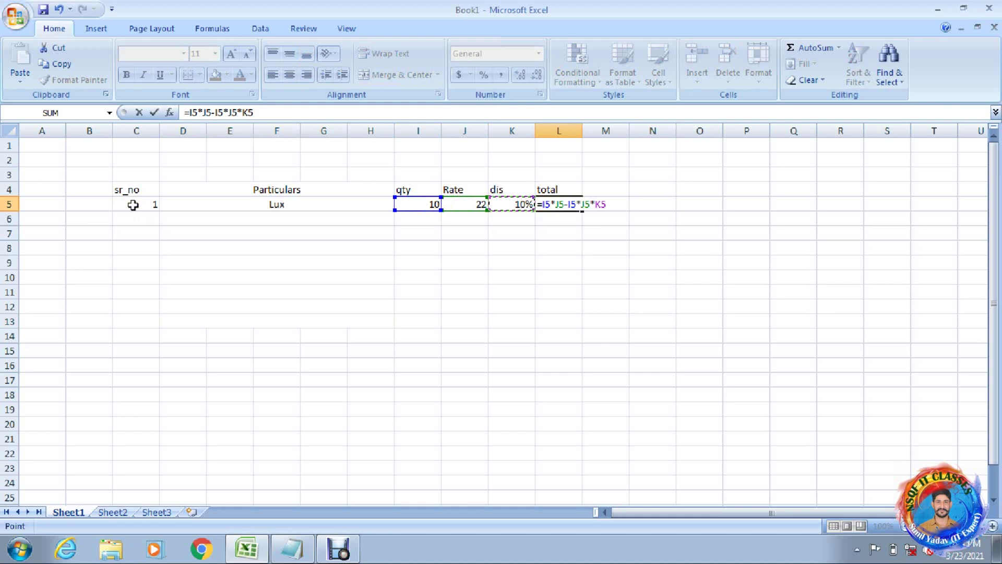
pyautogui.press('Return')
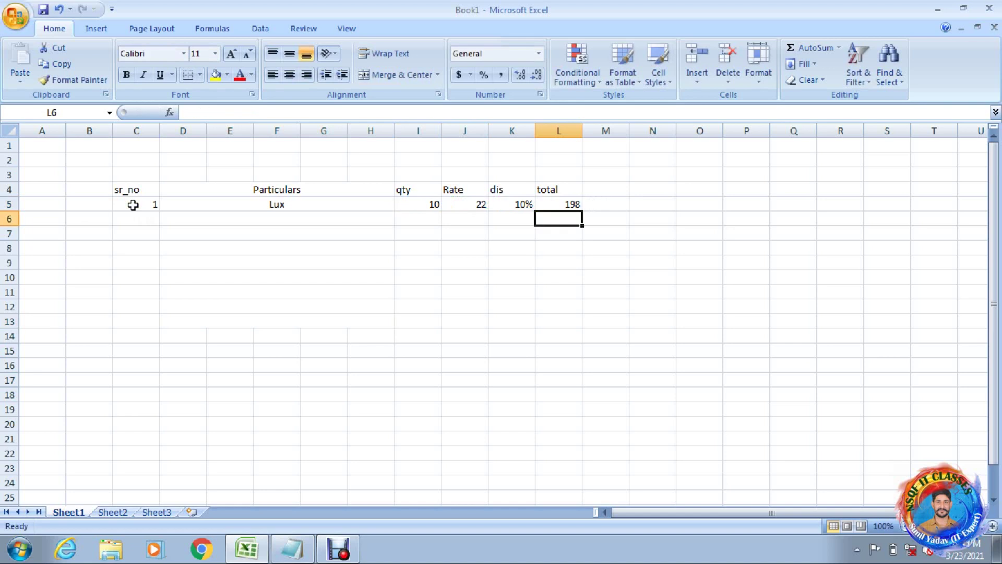
# Fill the total formula from L5 down through cell L13
pyautogui.press('Up')
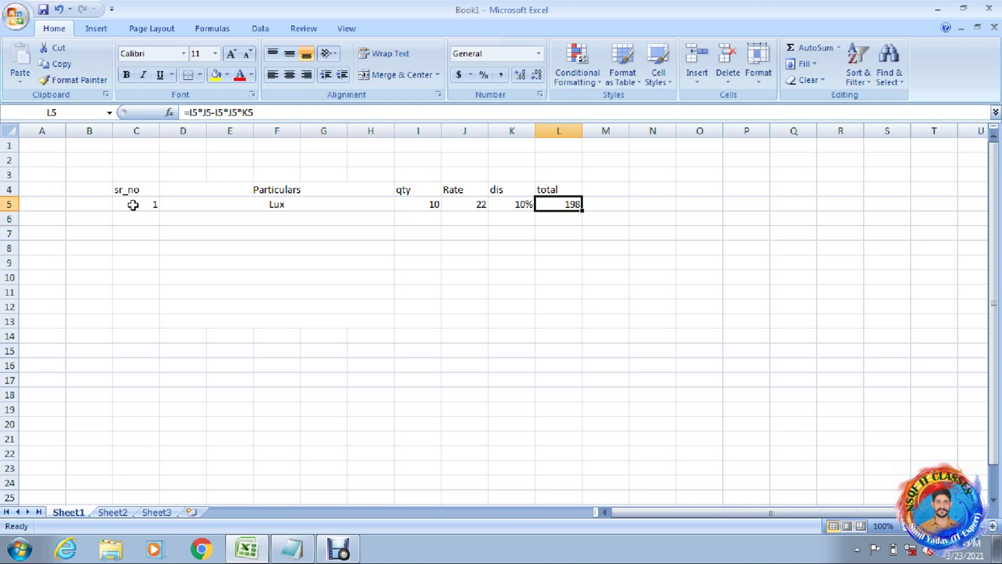
pyautogui.hotkey('shift', 'Down')
pyautogui.hotkey('shift', 'Down')
pyautogui.hotkey('shift', 'Down')
pyautogui.hotkey('shift', 'Down')
pyautogui.hotkey('shift', 'Down')
pyautogui.hotkey('shift', 'Down')
pyautogui.hotkey('shift', 'Down')
pyautogui.hotkey('shift', 'Down')
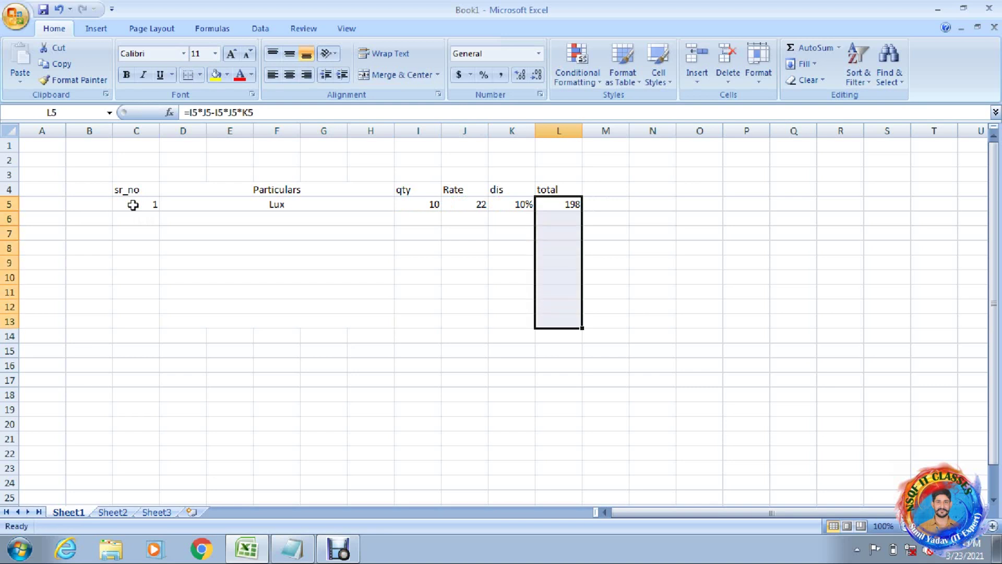
pyautogui.hotkey('ctrl', 'd')
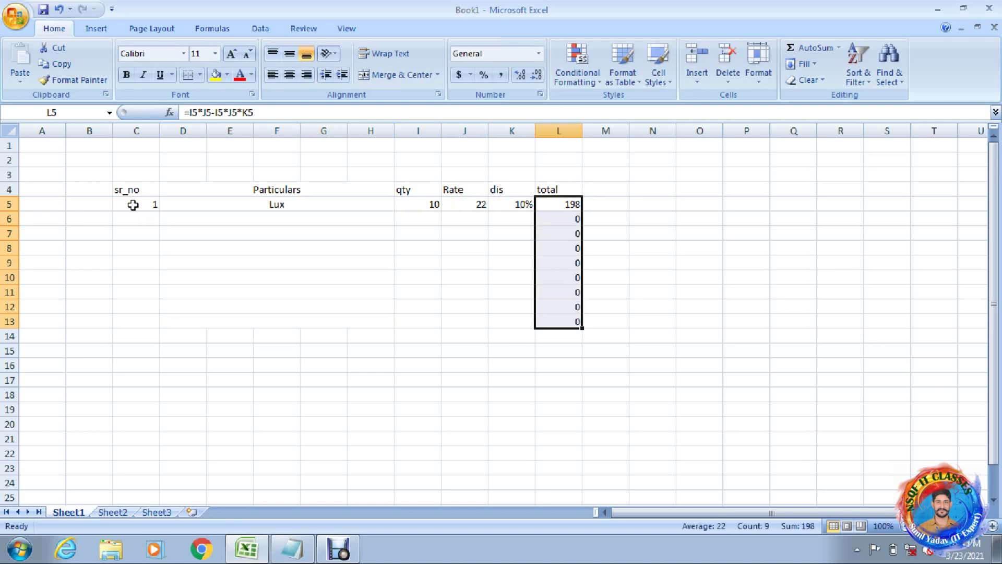
# Add up the total column in cell L14 with the formula =SUM(L5:L13)
pyautogui.press('Down')
pyautogui.press('Down')
pyautogui.press('Down')
pyautogui.press('Down')
pyautogui.press('Down')
pyautogui.press('Down')
pyautogui.press('Down')
pyautogui.press('Down')
pyautogui.press('Down')
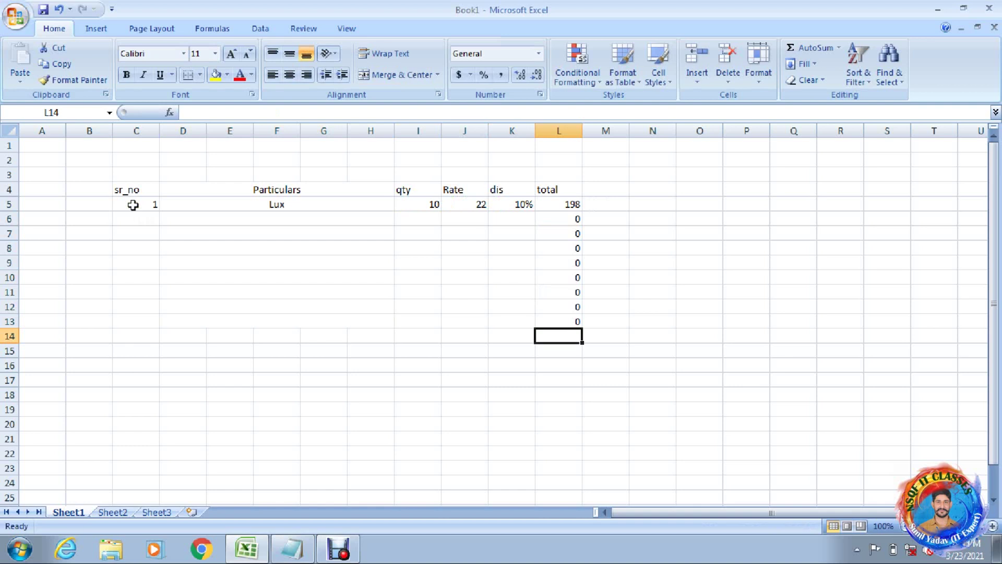
pyautogui.write('=')
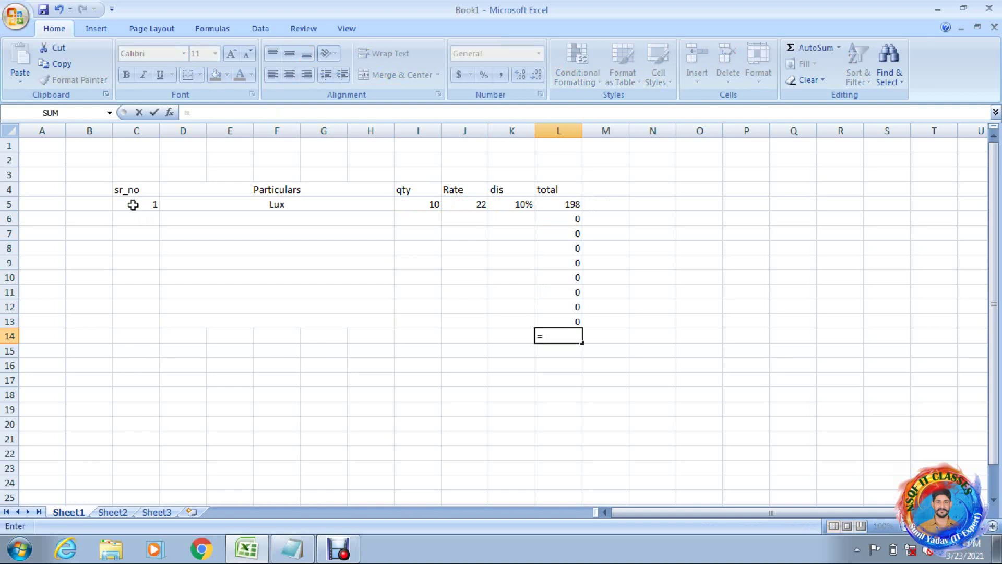
pyautogui.write('sum')
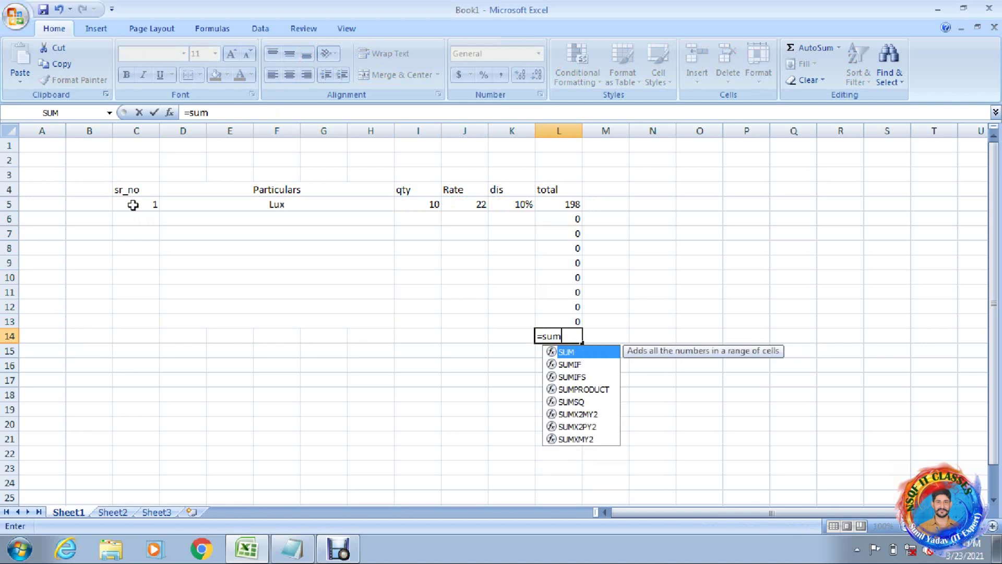
pyautogui.press('Tab')
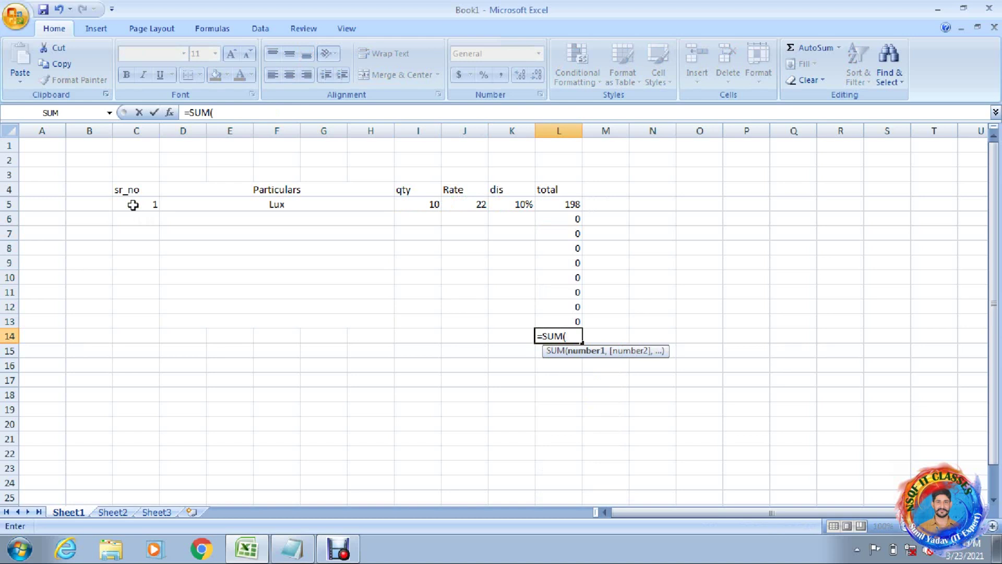
pyautogui.write('l')
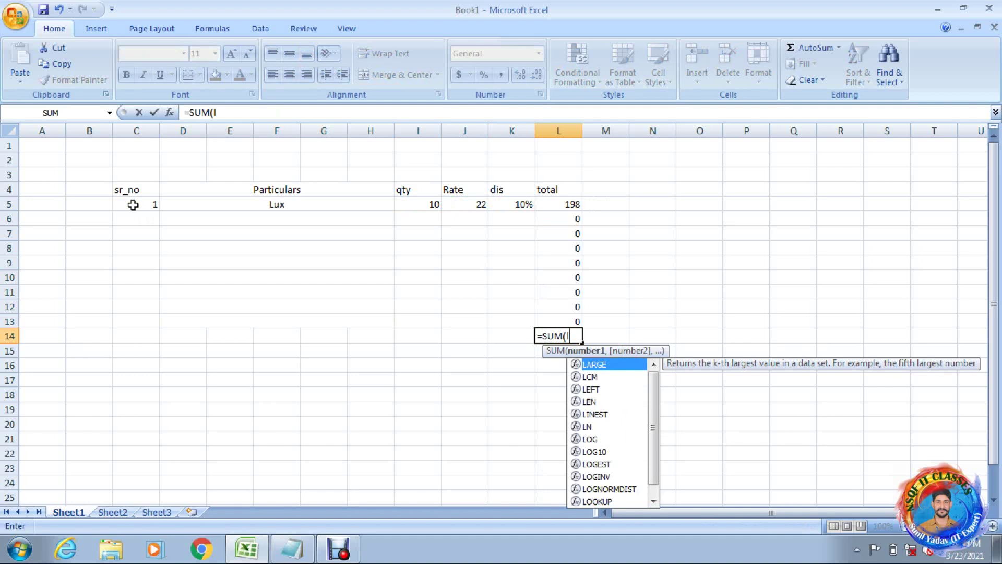
pyautogui.write('5')
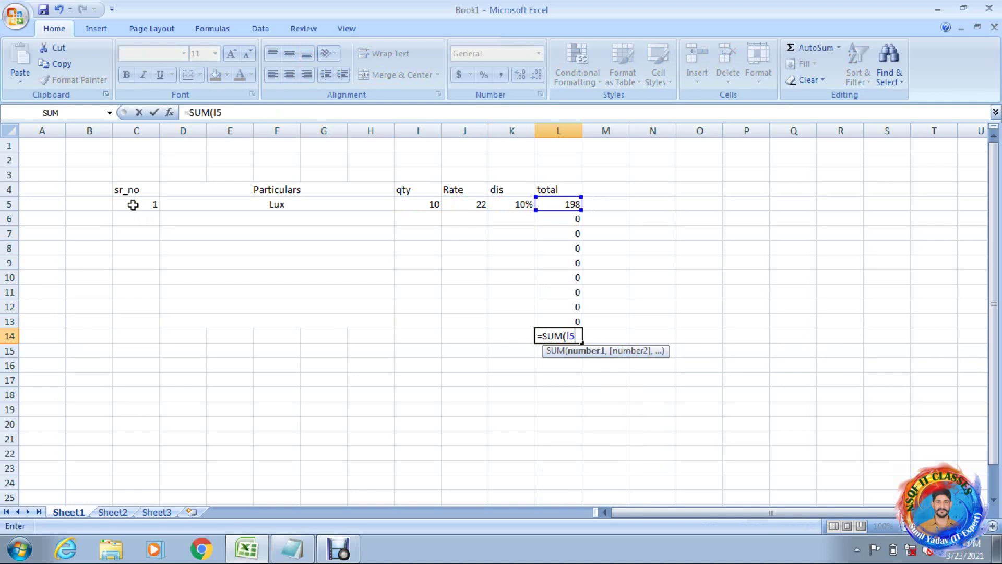
pyautogui.write(':')
pyautogui.write('l1')
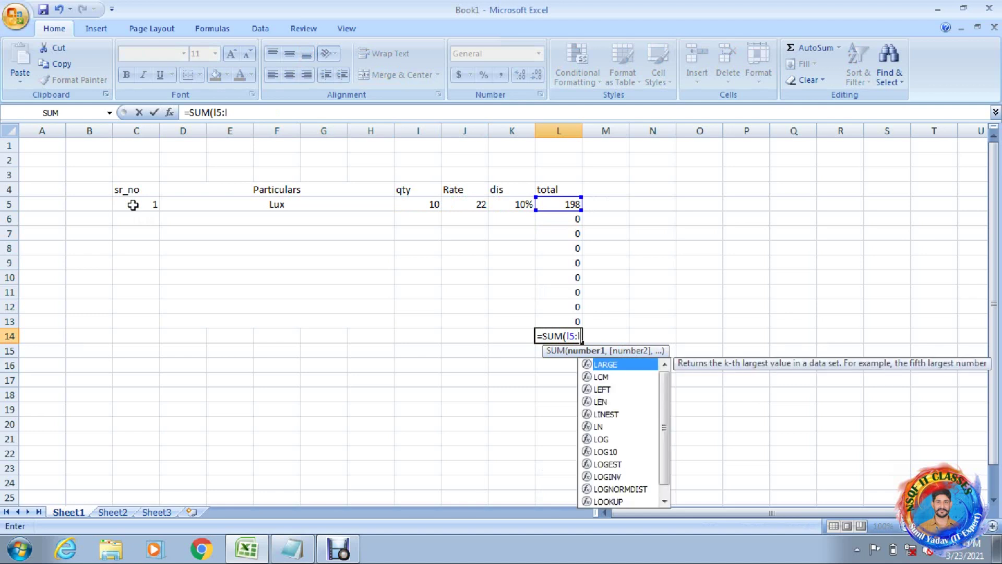
pyautogui.write('3')
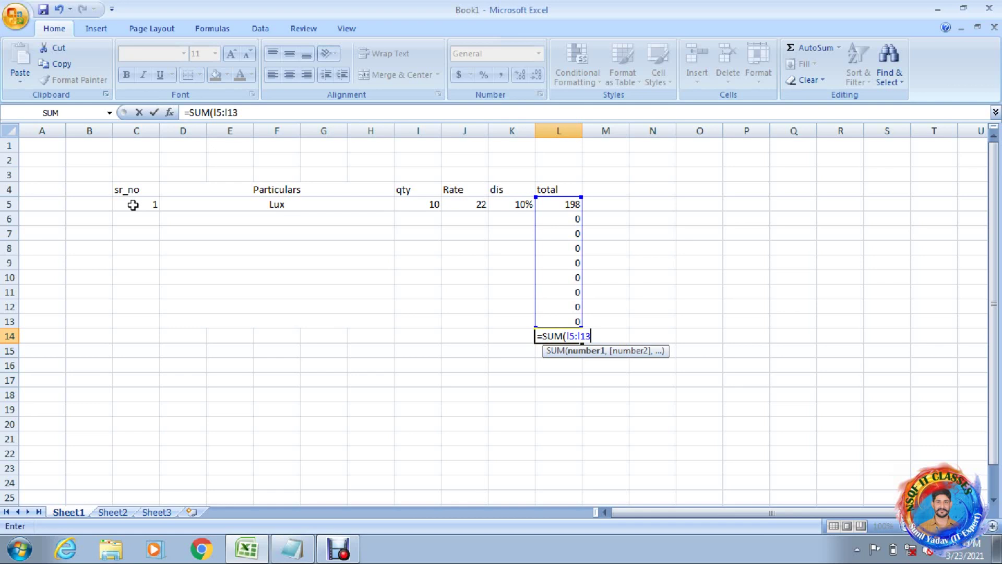
pyautogui.write(')')
pyautogui.press('Return')
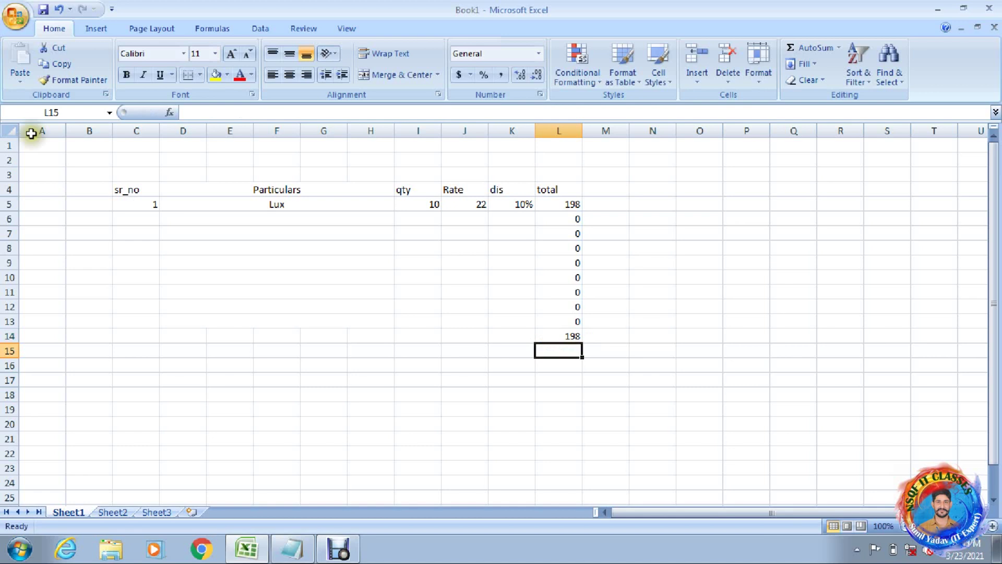
# Start the second item in row 6 with serial number 2 and Rexona under Particulars
pyautogui.click(150, 215)
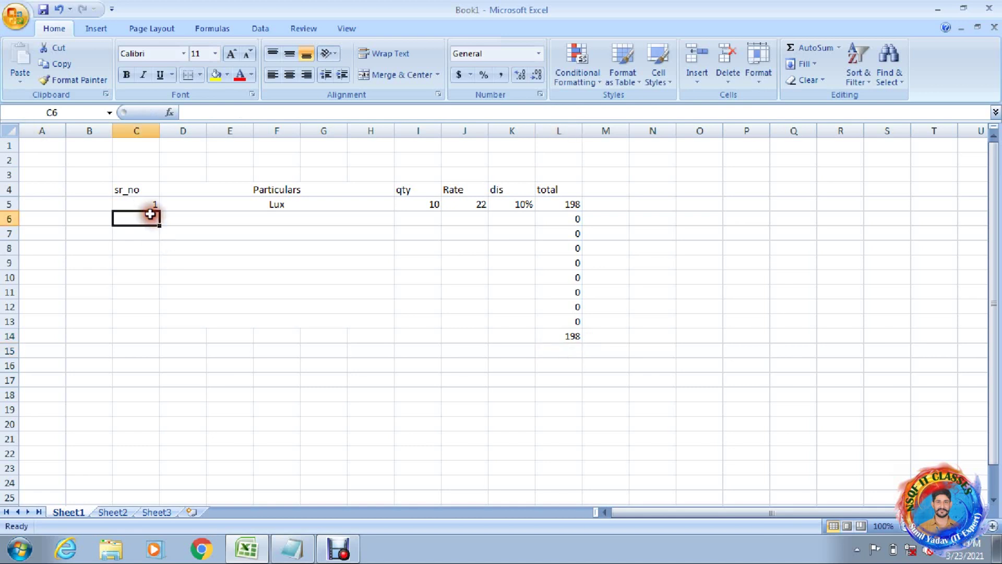
pyautogui.write('2')
pyautogui.press('Tab')
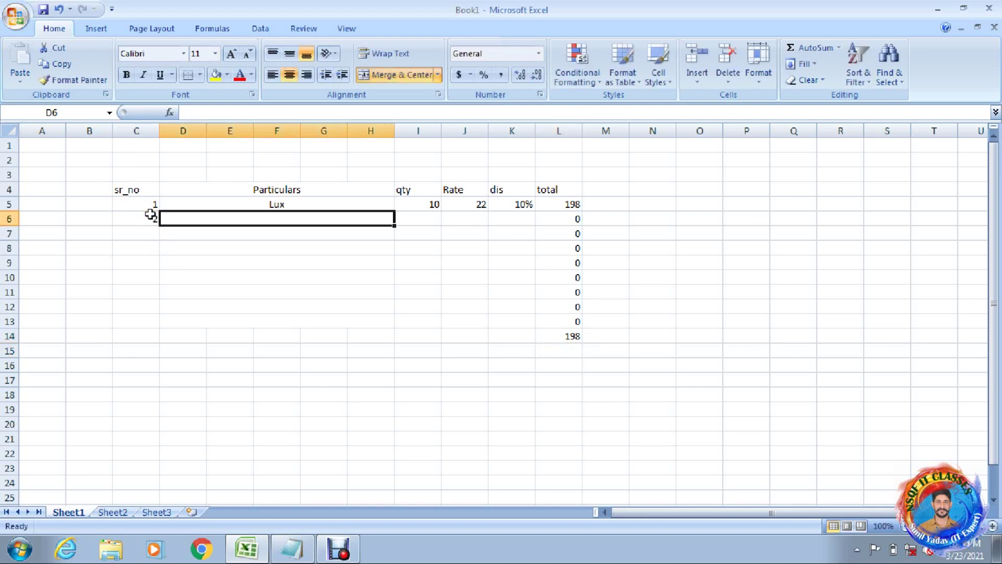
pyautogui.write('Rexona')
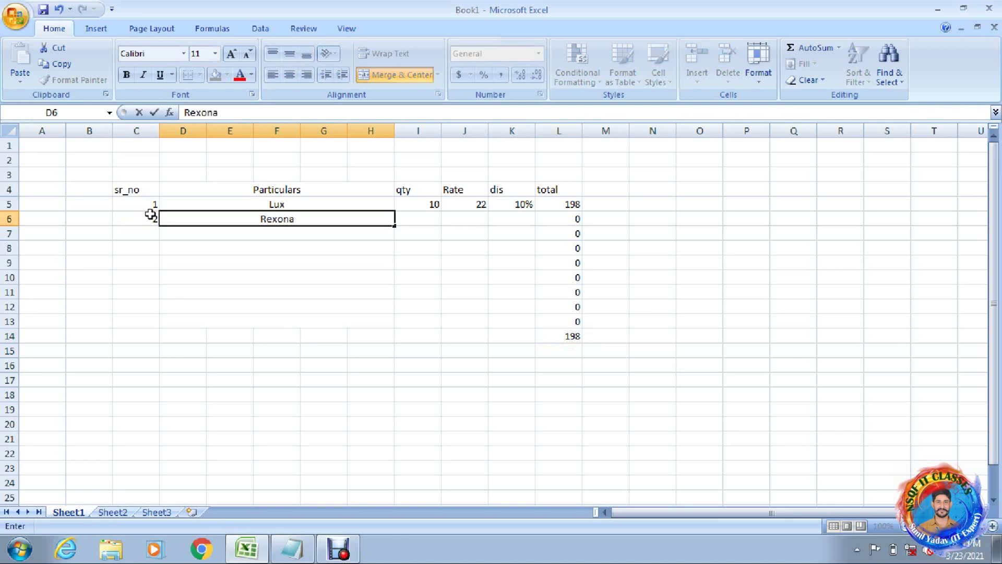
pyautogui.press('Tab')
# Enter quantity 10, rate 24 and discount 12% for the Rexona item in row 6
pyautogui.write('10')
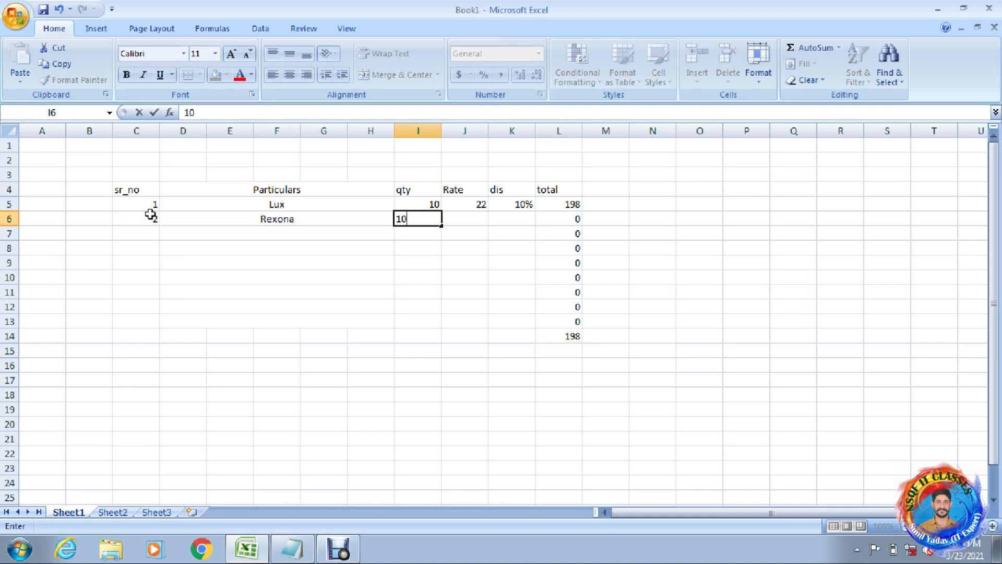
pyautogui.press('Tab')
pyautogui.write('24')
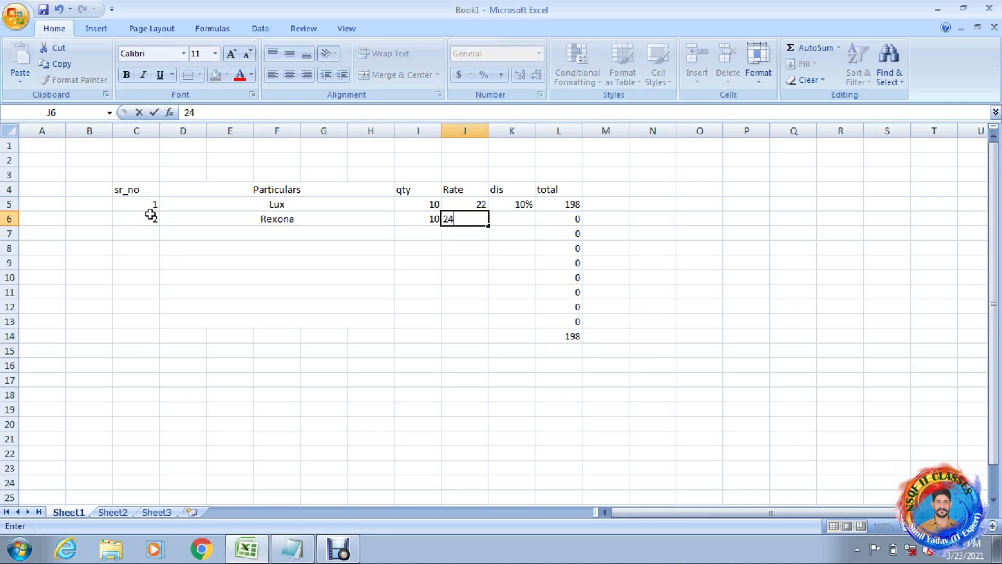
pyautogui.hotkey('ctrl', 'Return')
pyautogui.press('Tab')
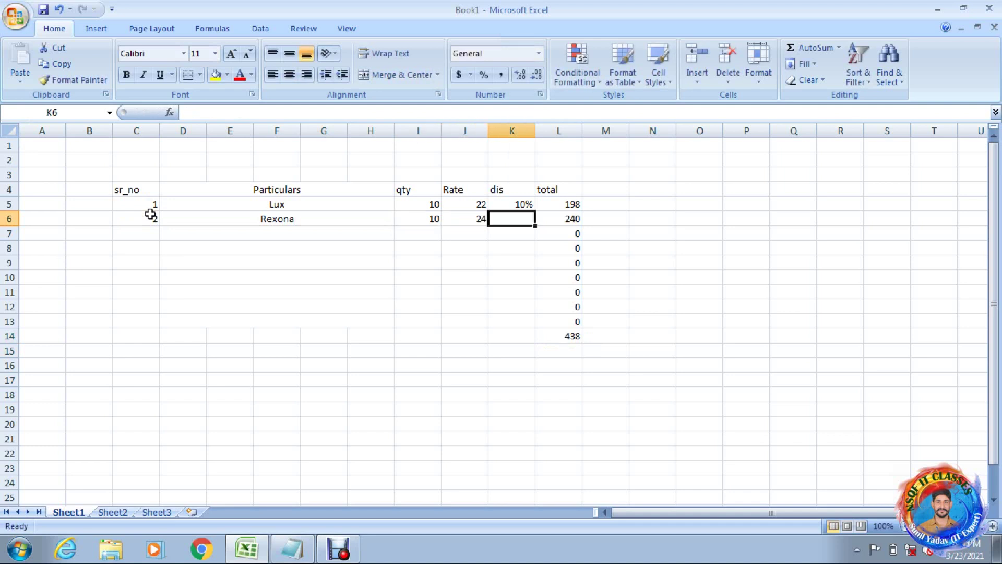
pyautogui.write('12')
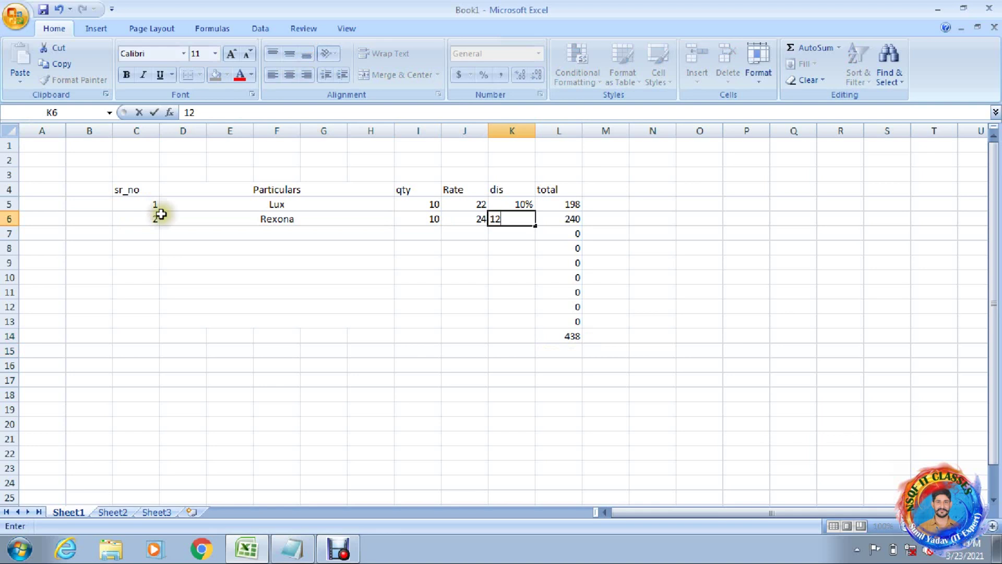
pyautogui.write('%')
pyautogui.press('Return')
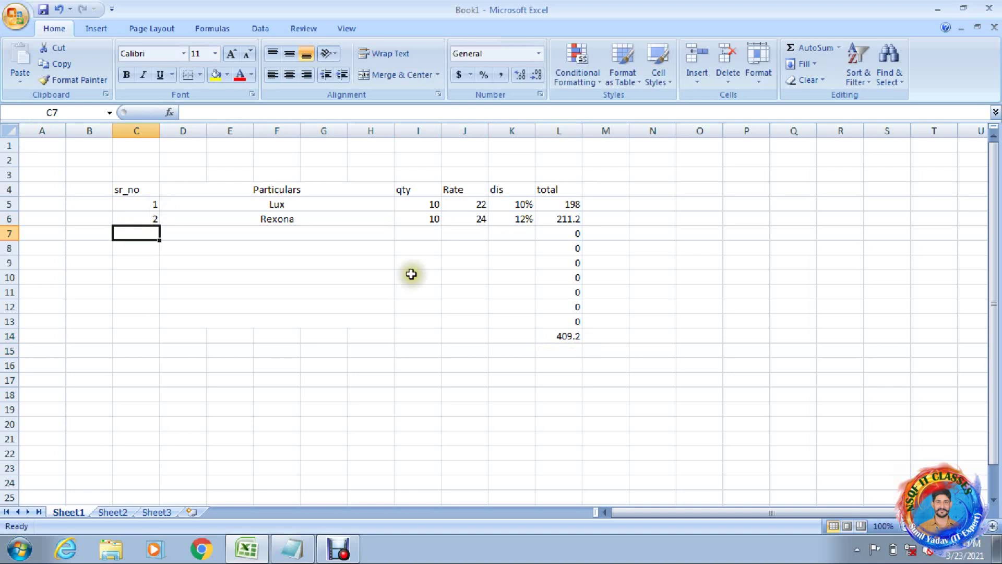
# Merge and center cells I15 and J15 below the bill's item rows
pyautogui.click(435, 351)
pyautogui.moveTo(435, 350); pyautogui.dragTo(454, 350)
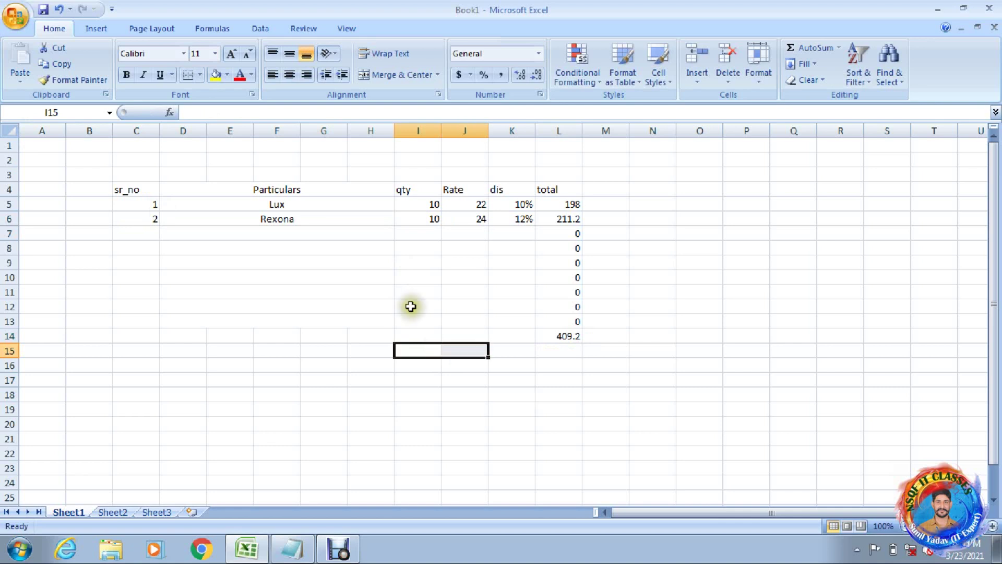
pyautogui.click(414, 77)
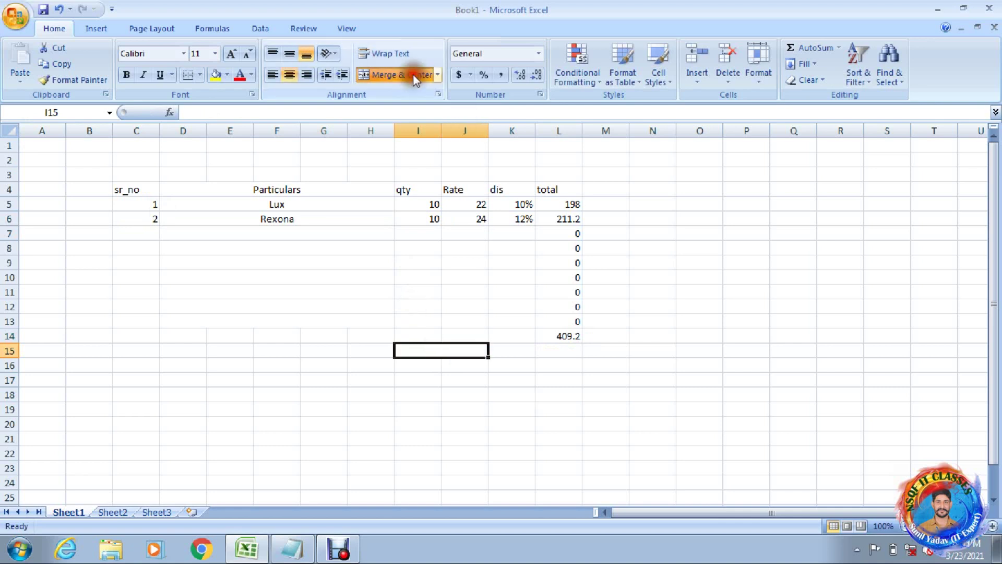
# Label the merged cell I15:J15 DIS and enter a 5% discount in cell K15
pyautogui.write('d')
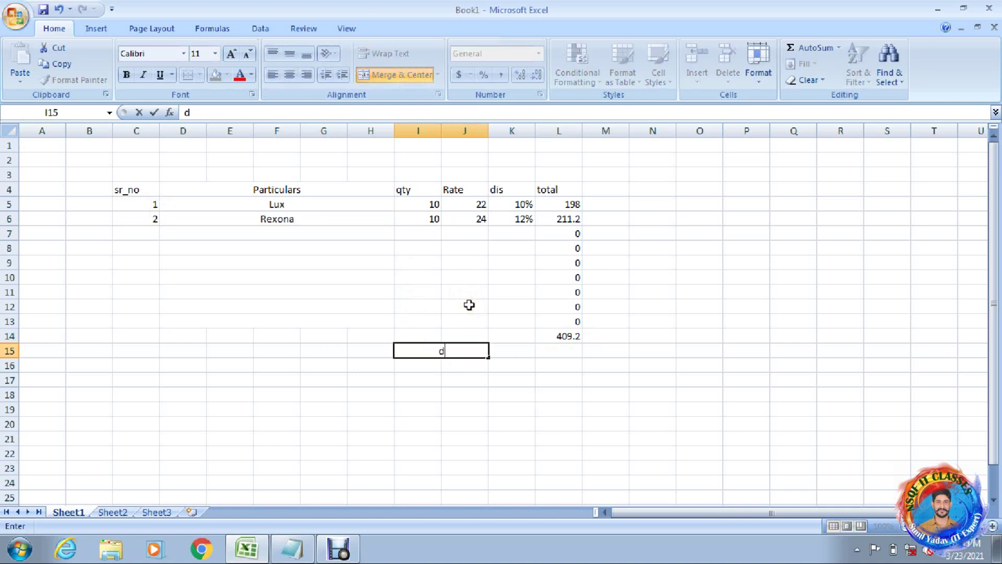
pyautogui.press('Escape')
pyautogui.keyDown('shift'); pyautogui.click(470, 305); pyautogui.keyUp('shift')
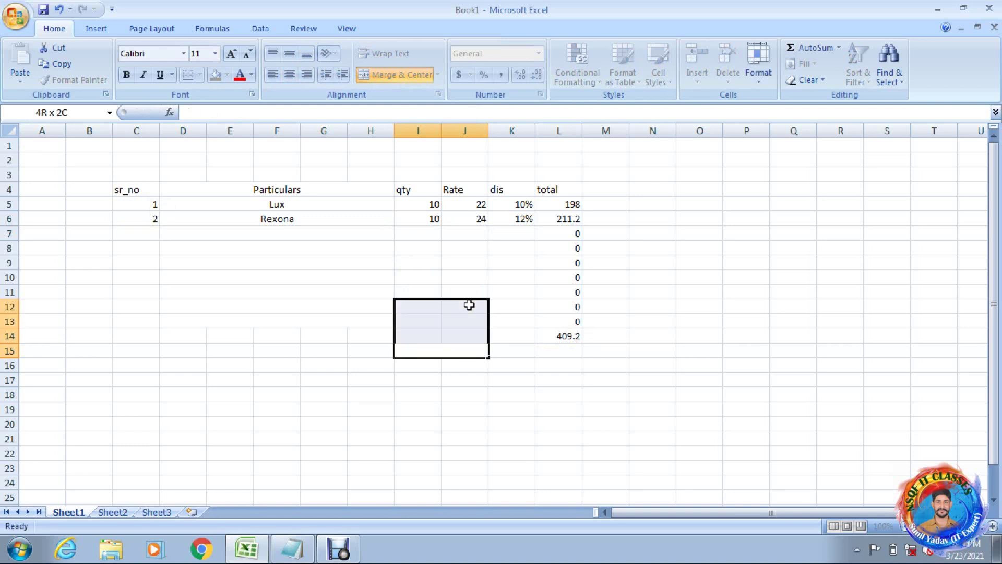
pyautogui.click(430, 347)
pyautogui.write('D')
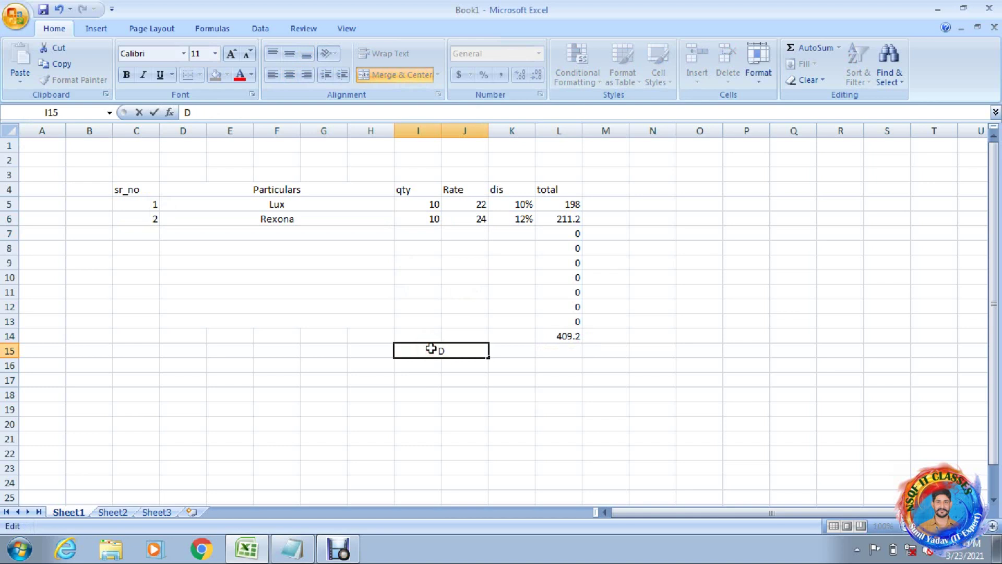
pyautogui.write('IS')
pyautogui.press('Tab')
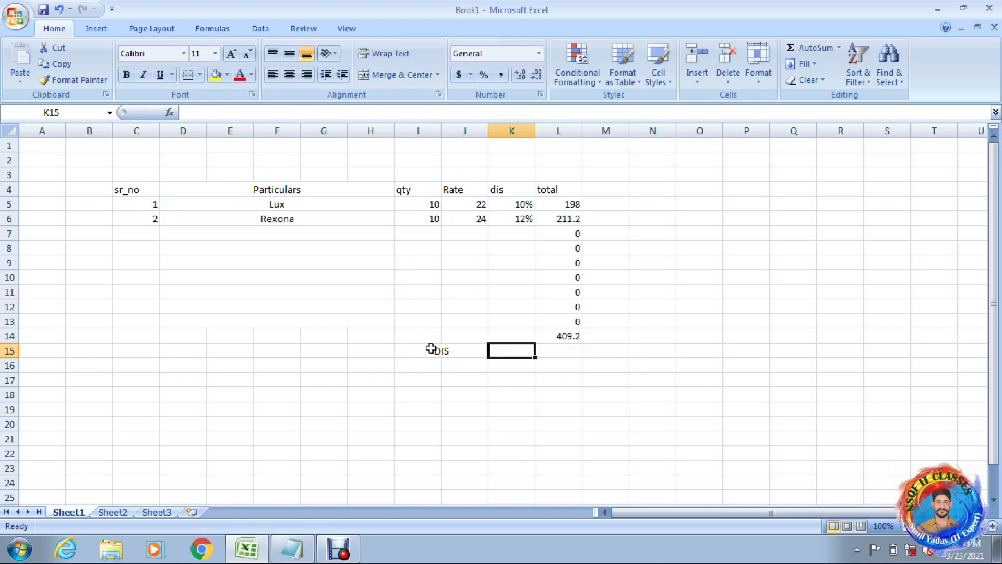
pyautogui.write('5%')
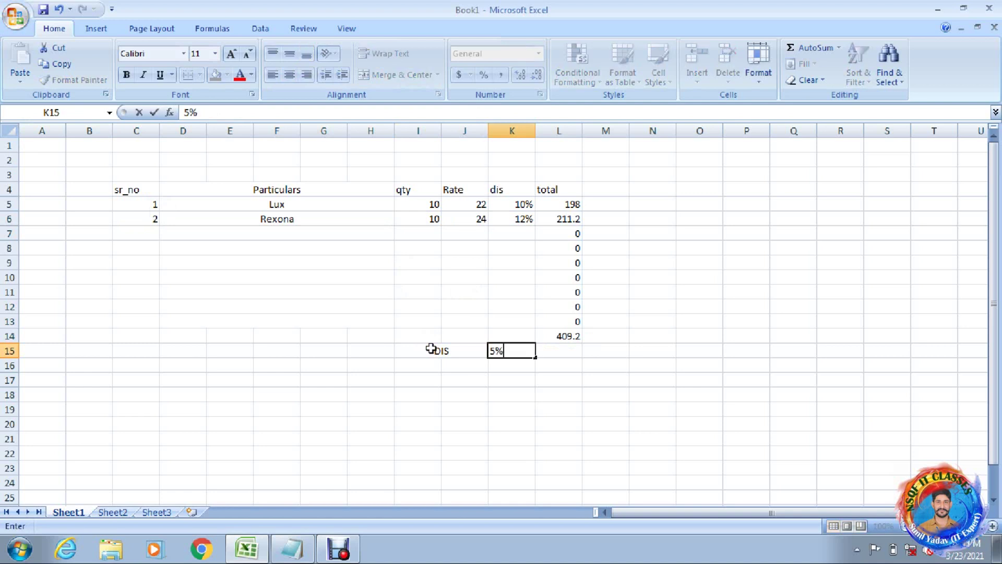
pyautogui.press('Tab')
# Calculate the discount amount in cell L15 with the formula =L14*K15
pyautogui.write('=')
pyautogui.press('Up')
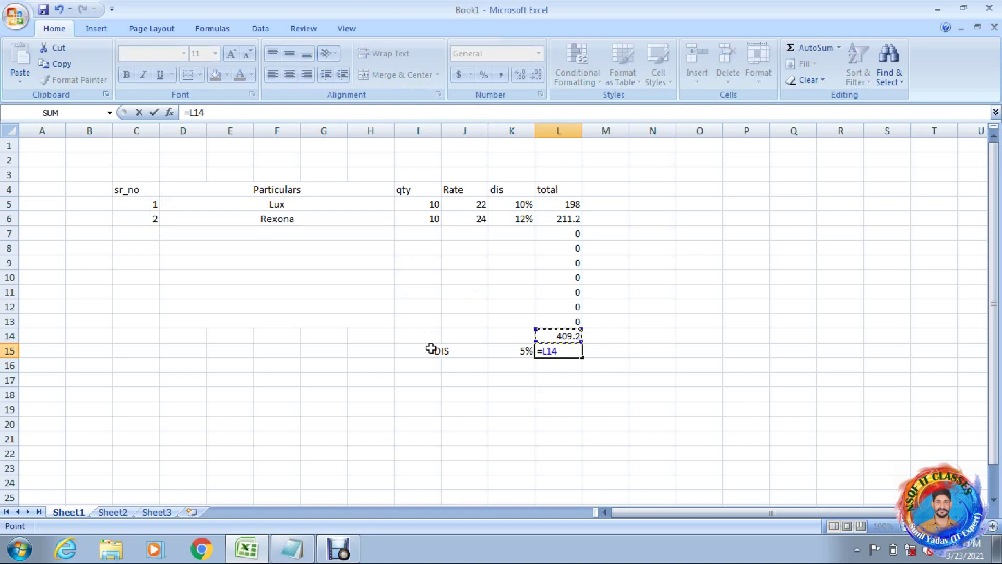
pyautogui.write('*')
pyautogui.press('Left')
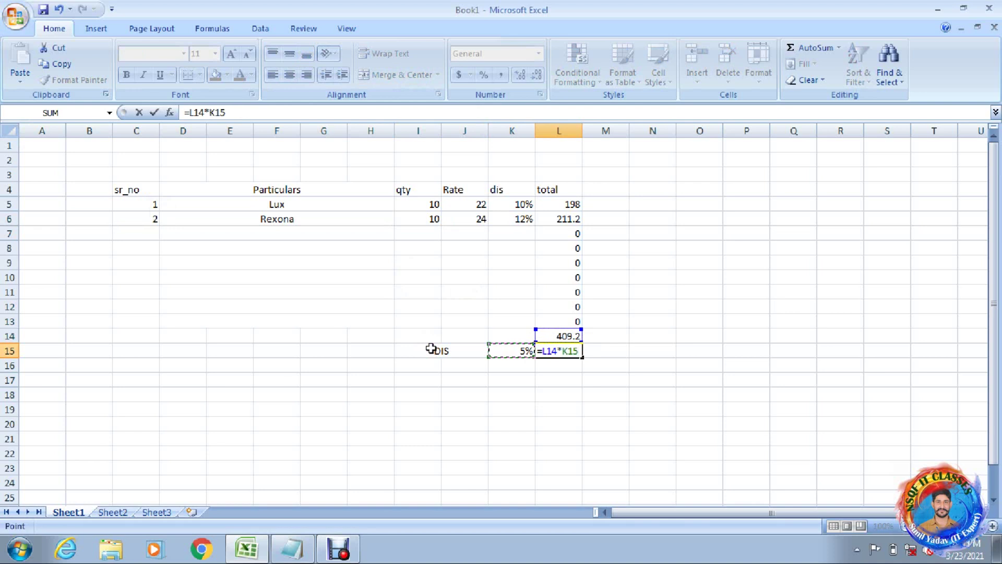
pyautogui.press('Return')
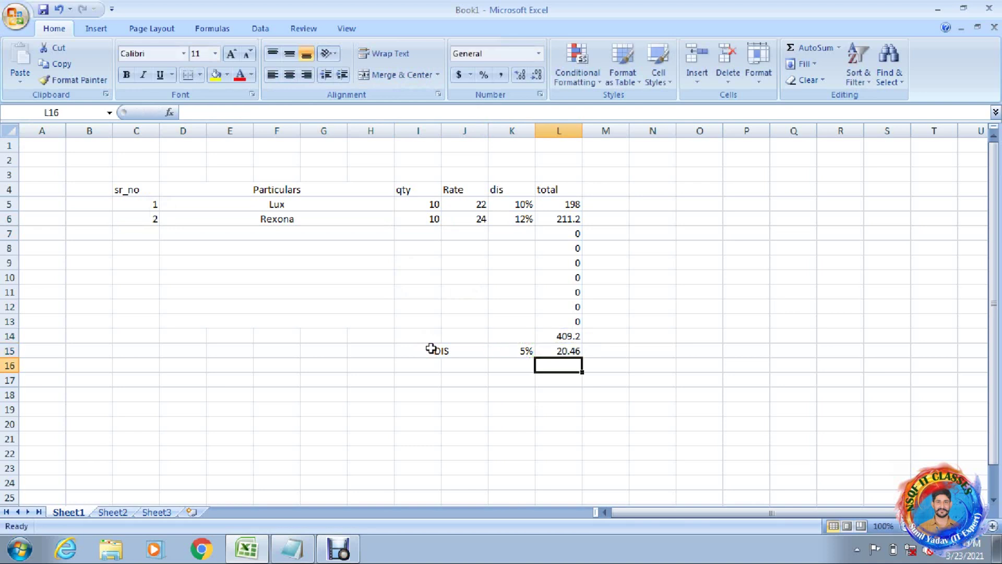
# Copy the merged DIS cell's format to I16:J16 and label the new merged cell Net
pyautogui.press('Left')
pyautogui.press('Left')
pyautogui.press('Left')
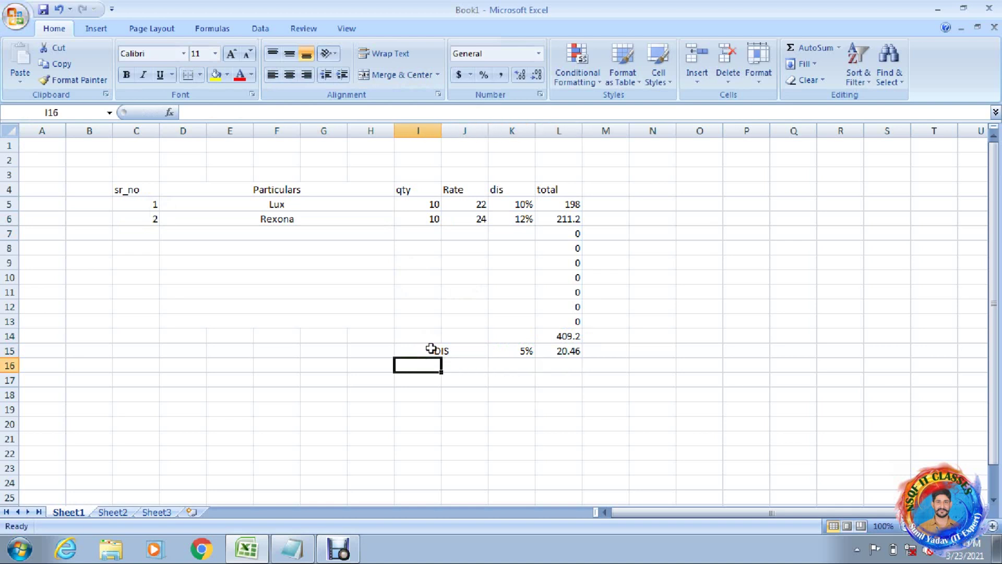
pyautogui.click(429, 347)
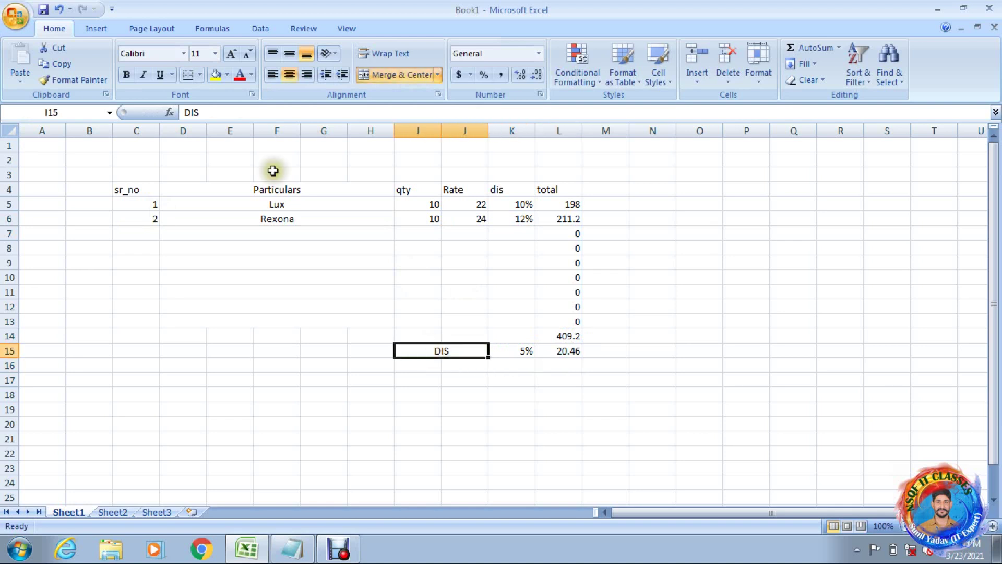
pyautogui.click(80, 88)
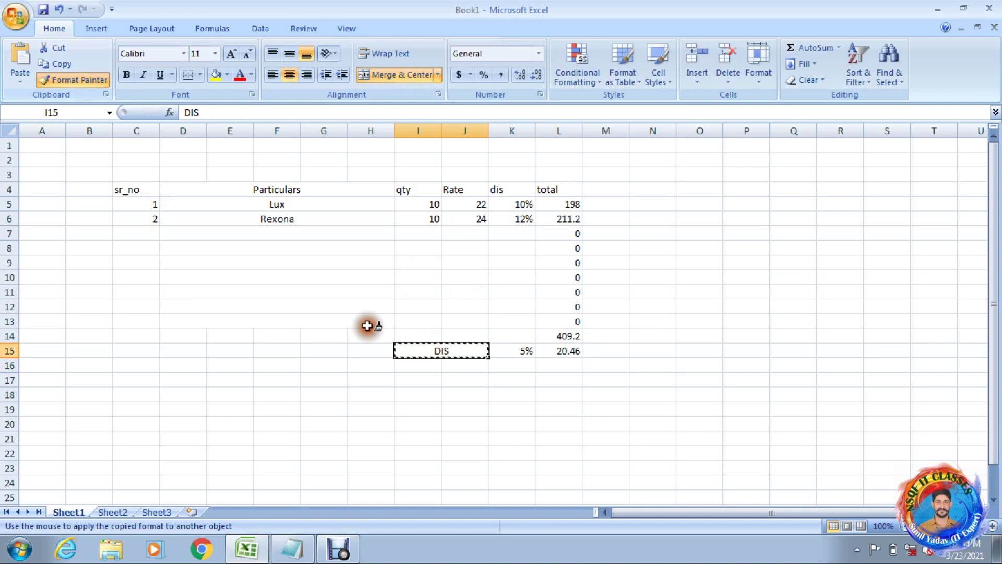
pyautogui.click(420, 365)
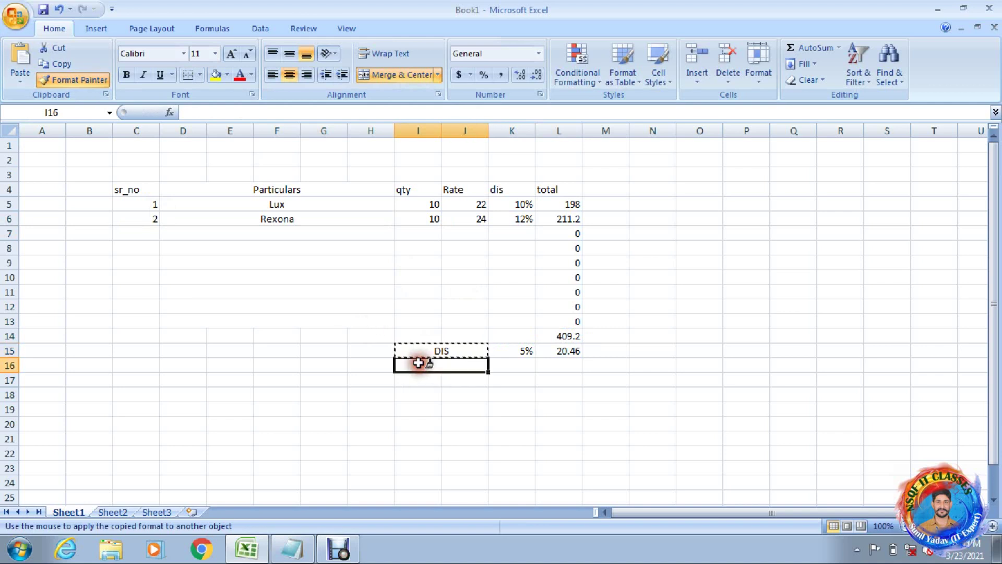
pyautogui.write('nET')
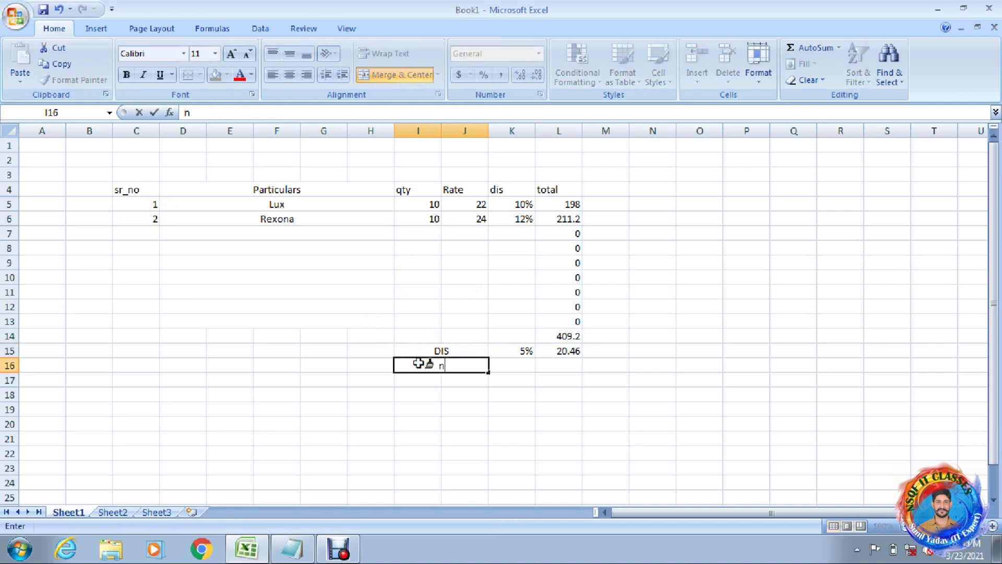
pyautogui.press('Tab')
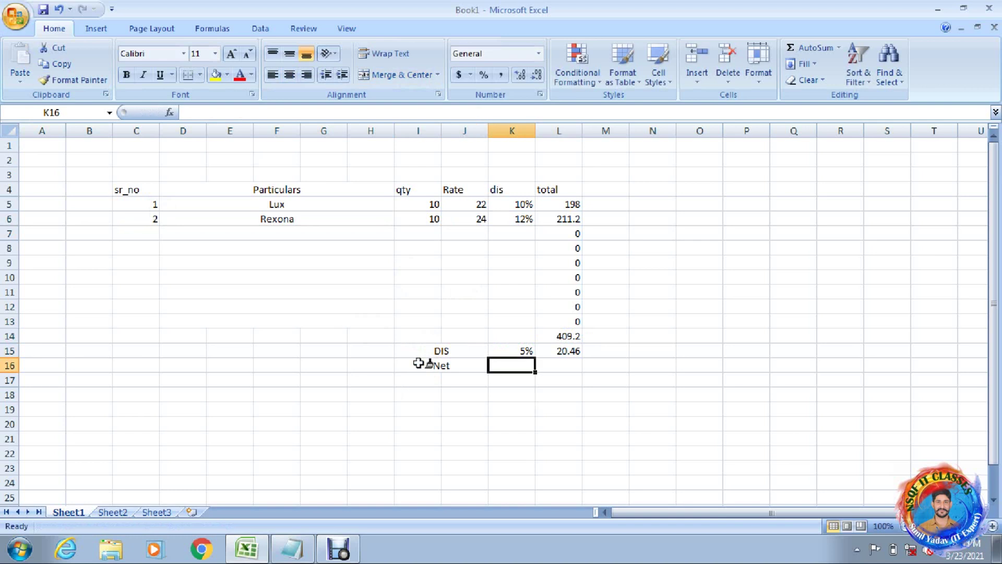
# Calculate the net amount in cell L16 with the formula =L14-L15
pyautogui.press('Tab')
pyautogui.press('Tab')
pyautogui.press('Left')
pyautogui.write('=')
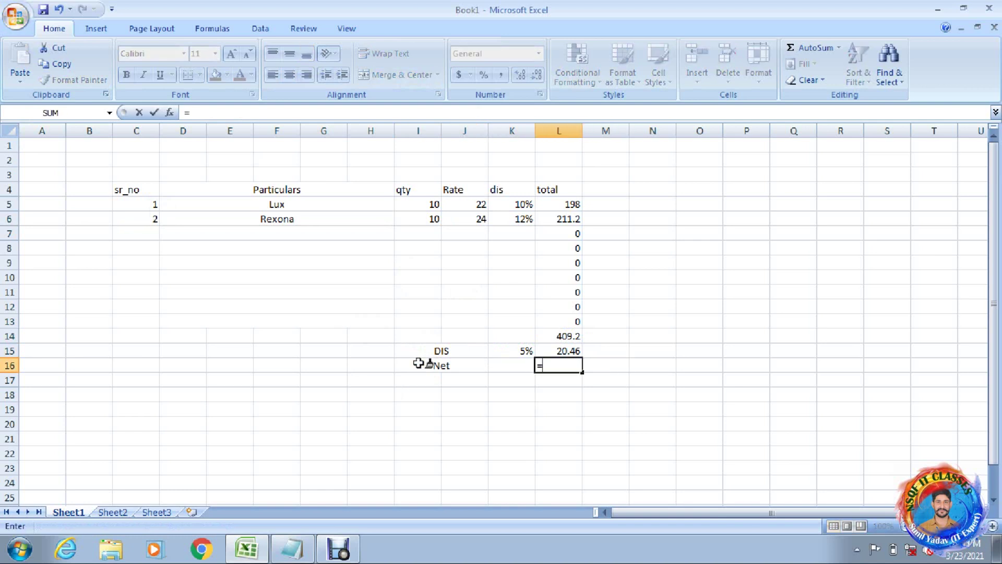
pyautogui.press('Up')
pyautogui.press('Up')
pyautogui.write('-')
pyautogui.press('Up')
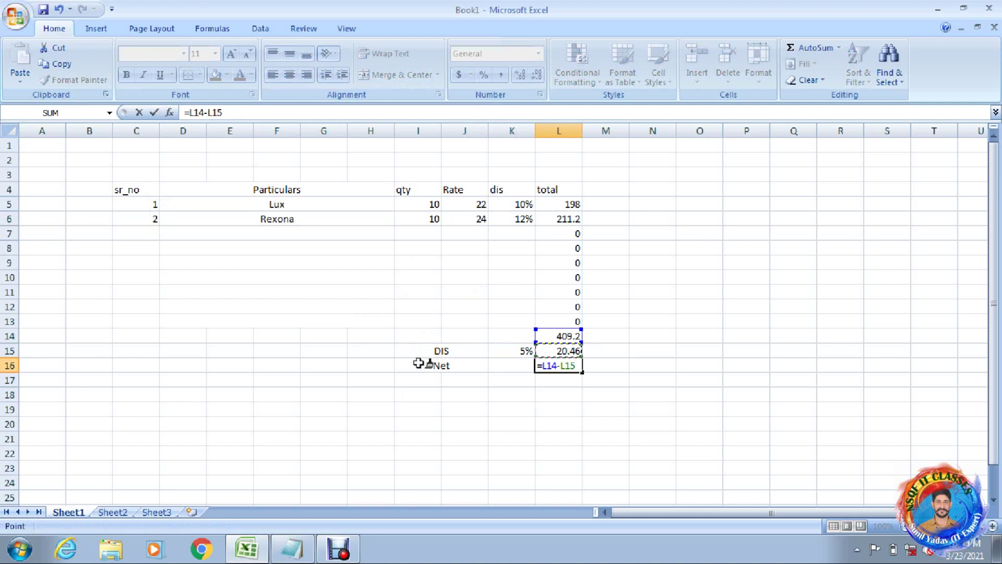
pyautogui.press('Return')
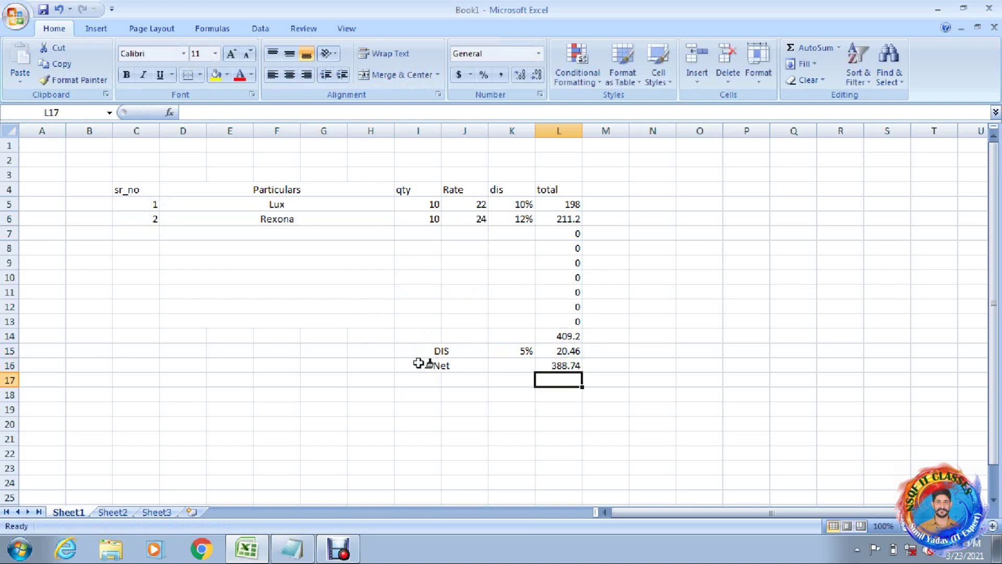
# Try to apply the merged-cell format to I17:J17 below the Net label with Format Painter
pyautogui.press('Left')
pyautogui.press('Left')
pyautogui.press('Left')
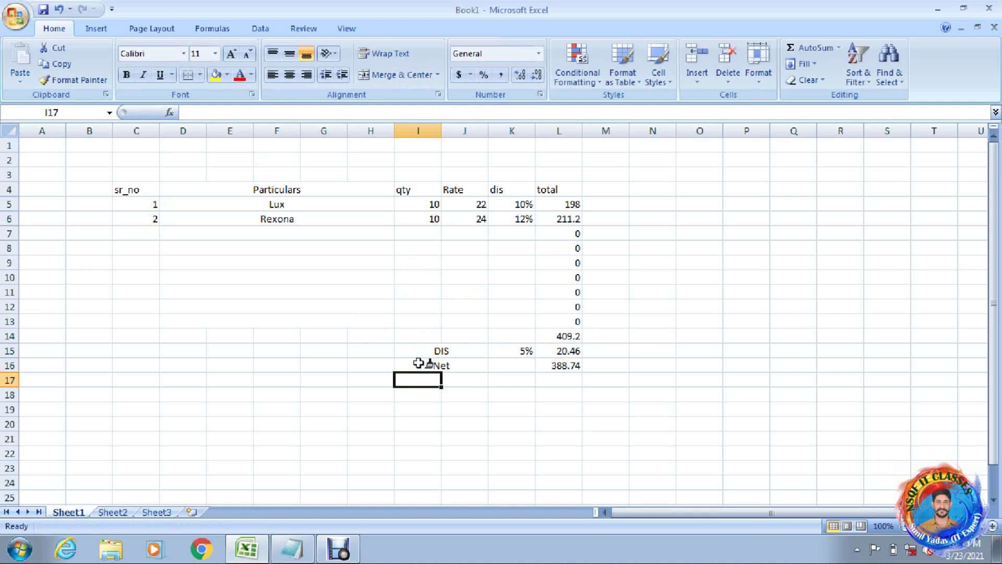
pyautogui.hotkey('shift', 'Right')
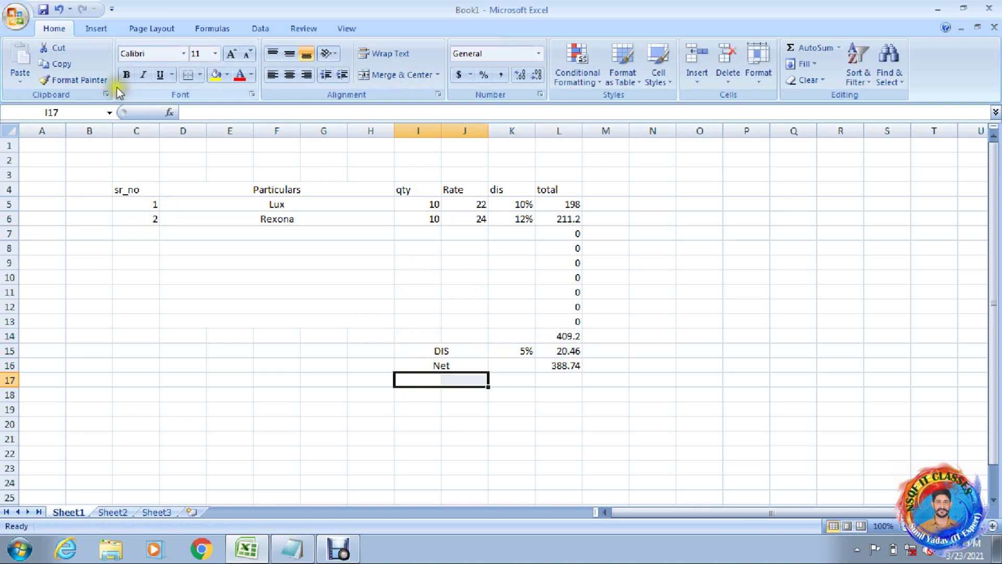
pyautogui.click(91, 80)
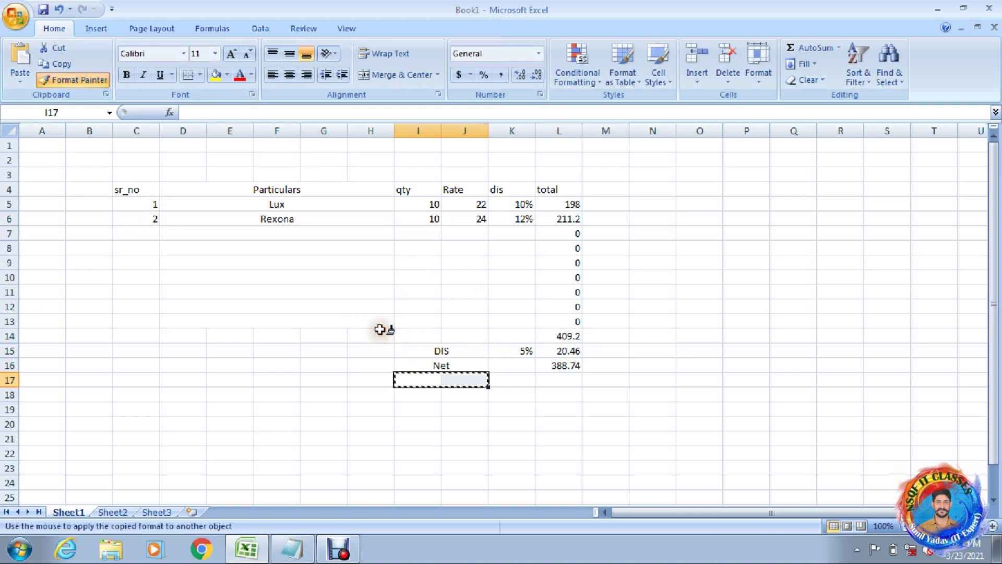
pyautogui.click(445, 377)
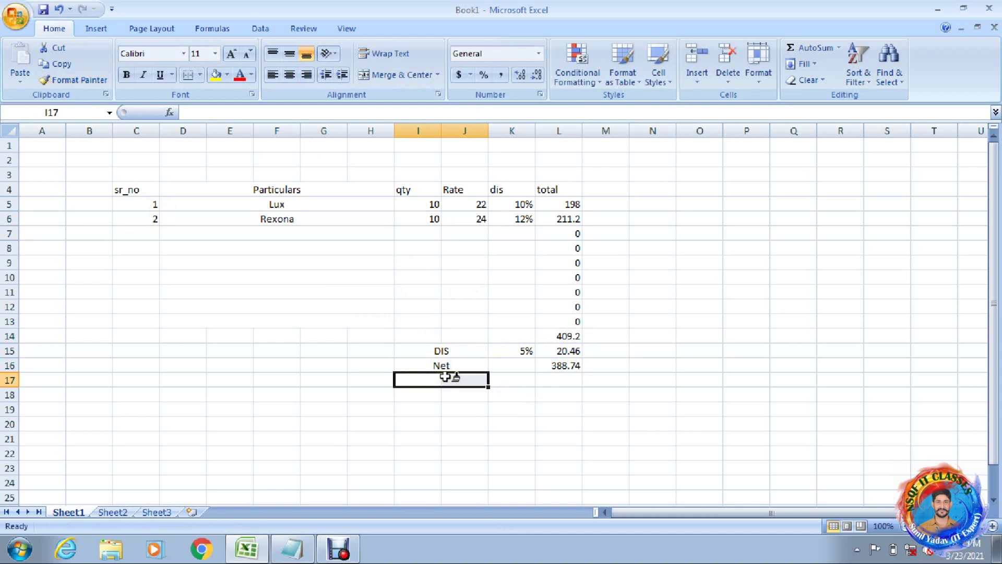
# Enter the label Pay amt in cell I17
pyautogui.write('P')
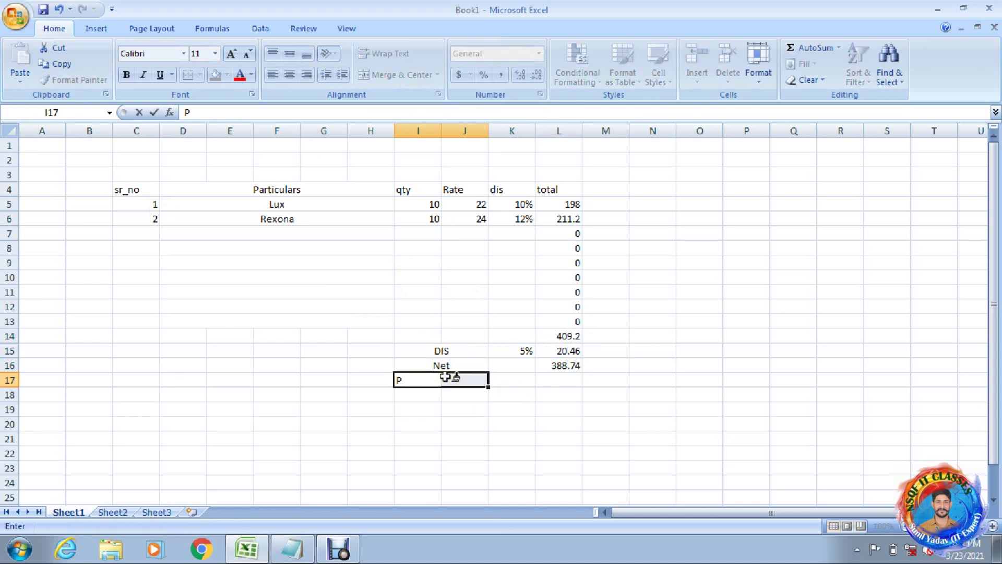
pyautogui.write('ay b')
pyautogui.press('BackSpace')
pyautogui.write('a')
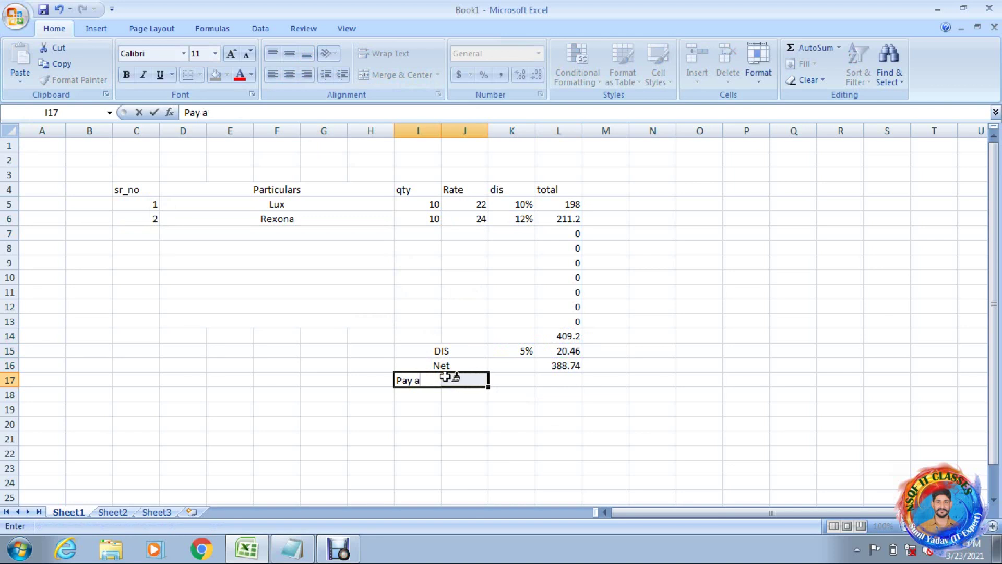
pyautogui.write('my')
pyautogui.press('BackSpace')
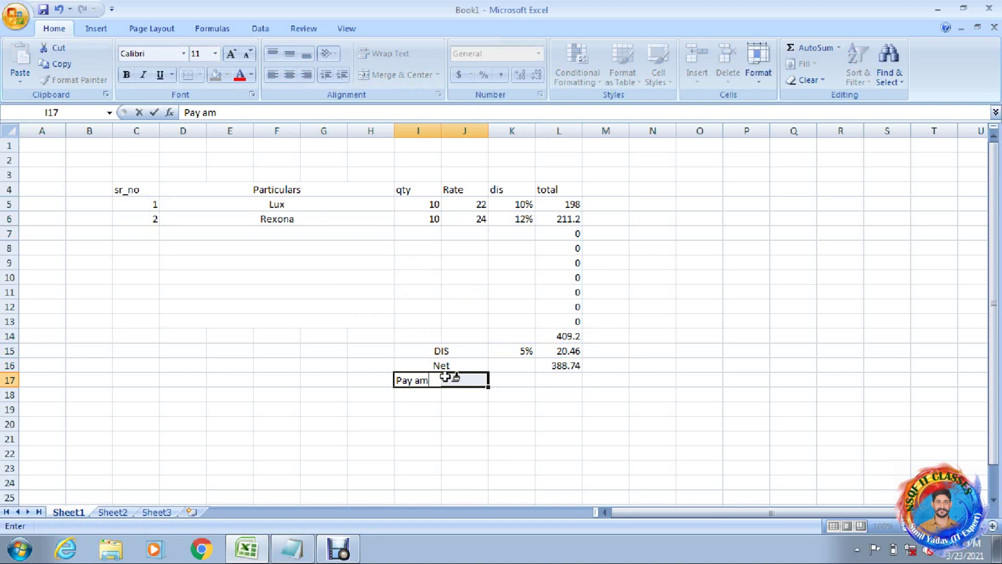
pyautogui.write('y')
pyautogui.press('BackSpace')
pyautogui.write('t')
pyautogui.press('Tab')
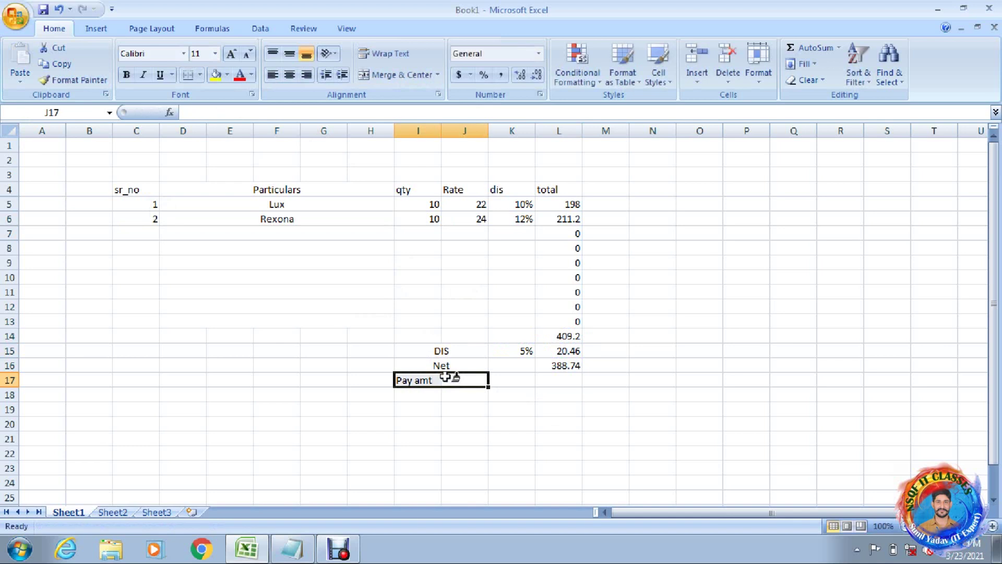
# Enter 500 as the paid amount in cell L17
pyautogui.moveTo(441, 378); pyautogui.dragTo(445, 377)
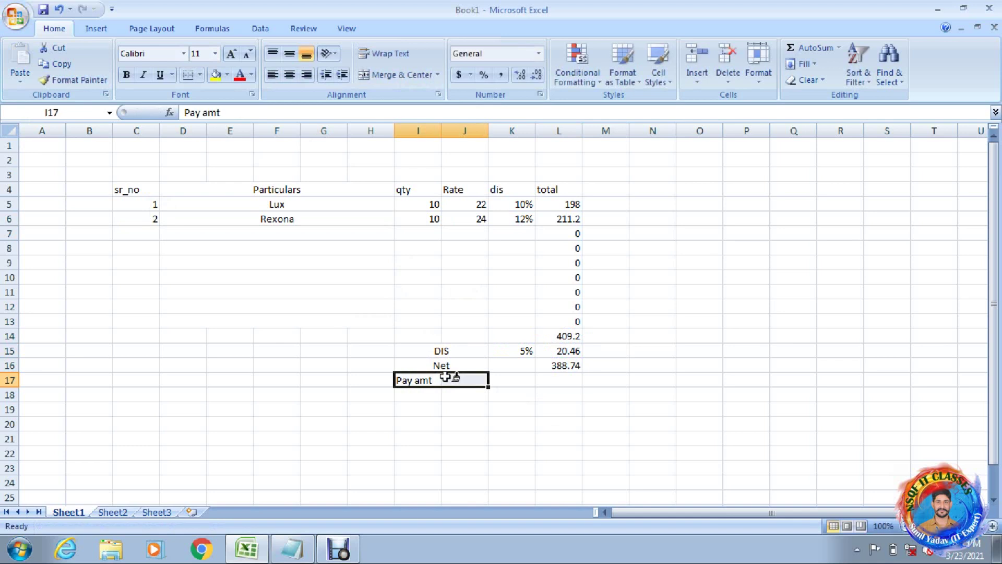
pyautogui.click(572, 379)
pyautogui.write('500')
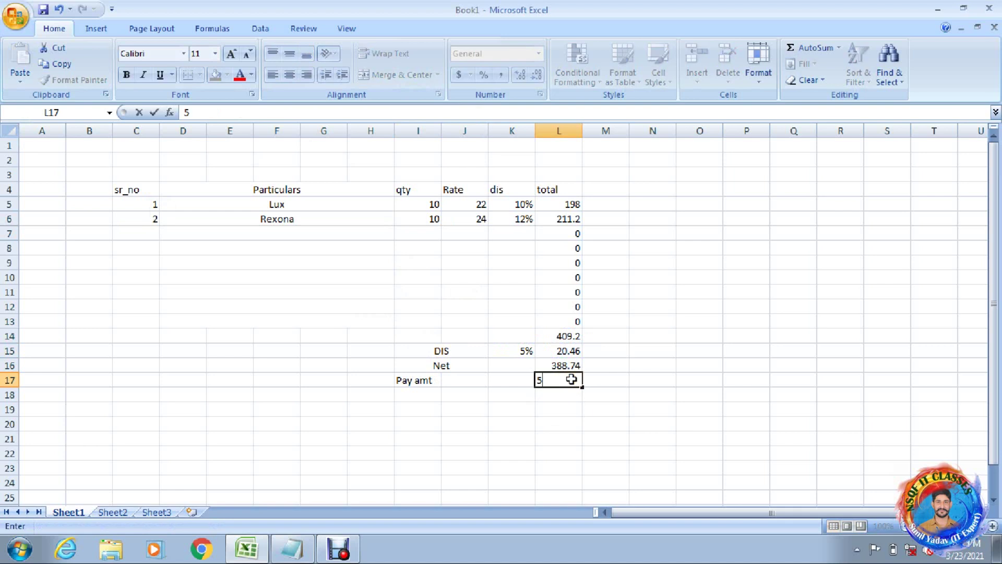
pyautogui.press('Return')
# Enter the label return in cell I18 below Pay amt
pyautogui.press('Left')
pyautogui.press('Left')
pyautogui.press('Left')
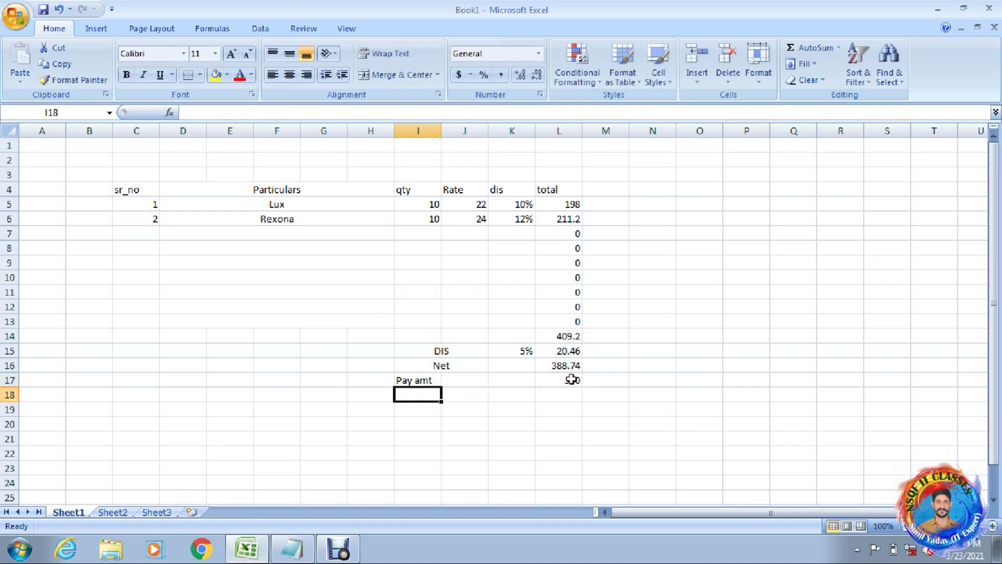
pyautogui.write('ret')
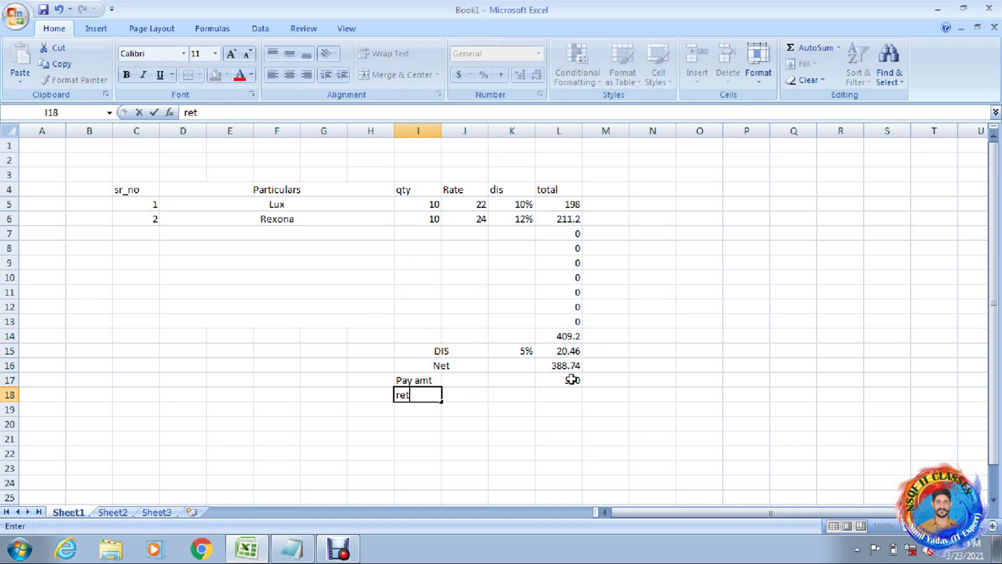
pyautogui.write('urn')
pyautogui.press('Tab')
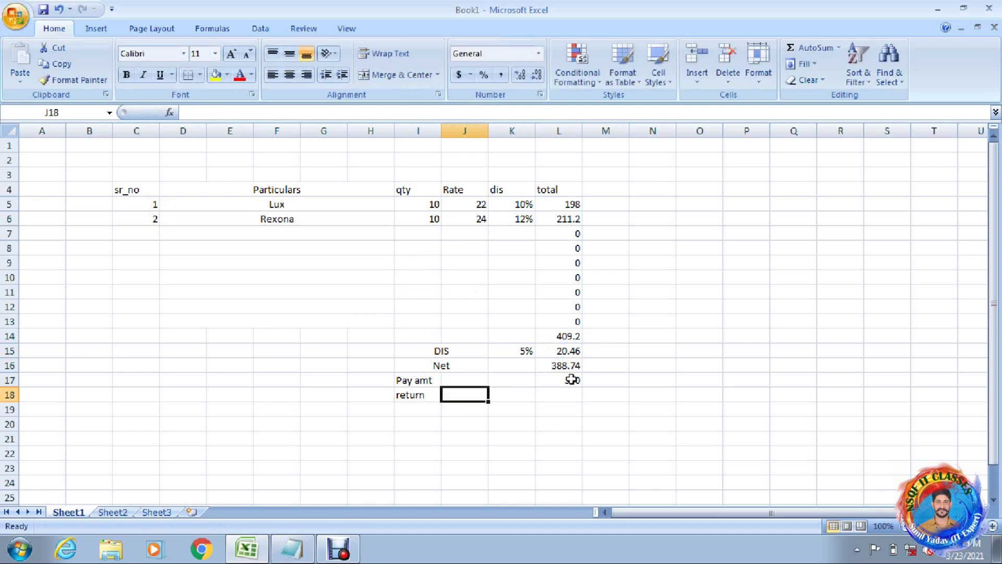
# Calculate the amount to return in cell L18 by subtracting the net amount in L16 from the payment in L17
pyautogui.press('Right')
pyautogui.press('Right')
pyautogui.press('Right')
pyautogui.press('Right')
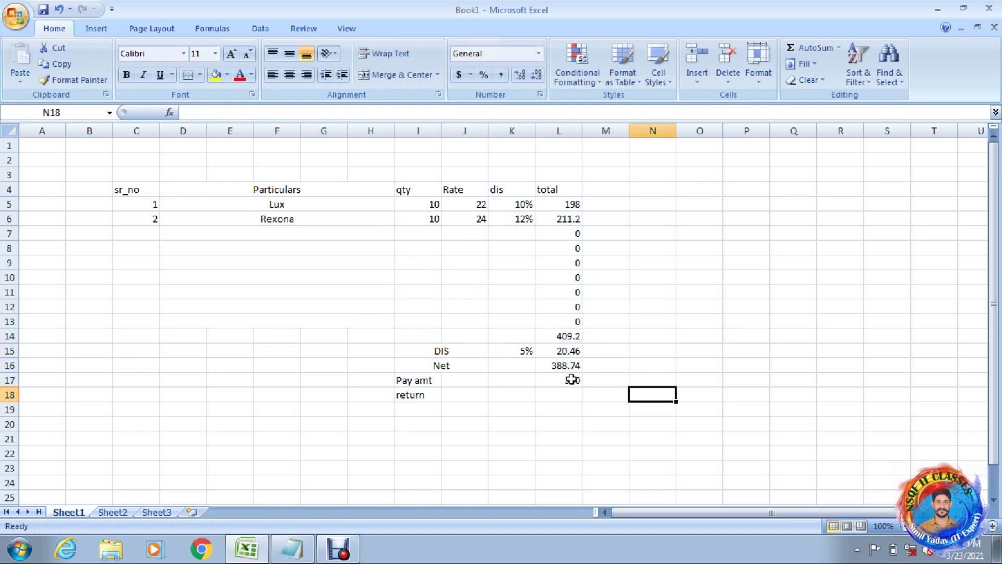
pyautogui.click(559, 392)
pyautogui.write('=')
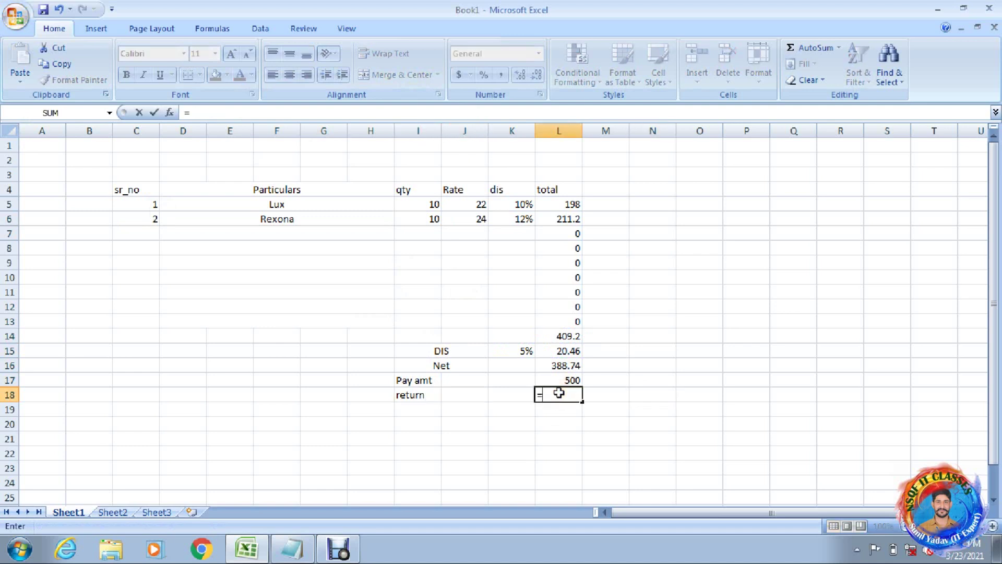
pyautogui.press('Up')
pyautogui.write('-')
pyautogui.press('Up')
pyautogui.press('Up')
pyautogui.press('Return')
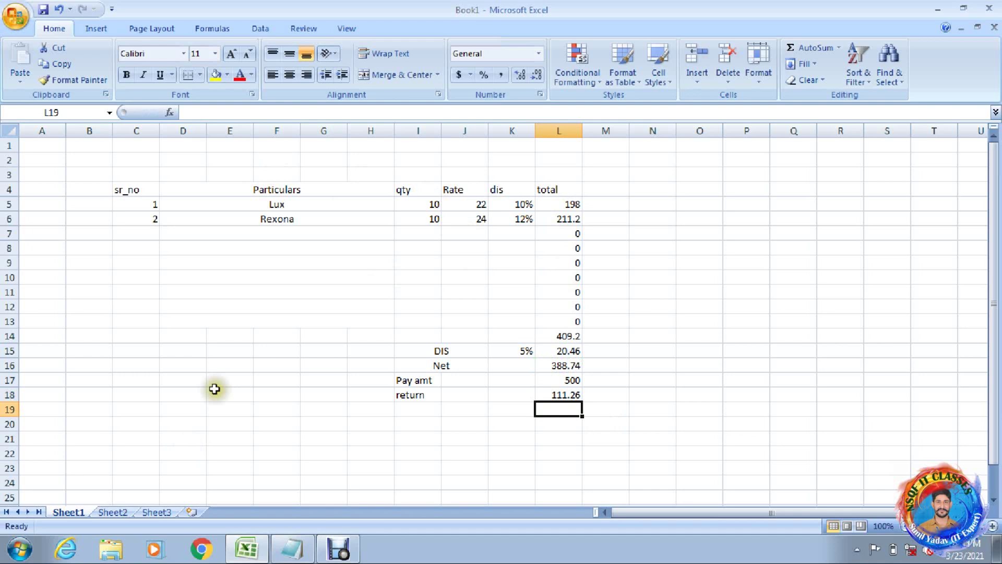
# Start a product table on Sheet2 with the headers sr_no, Pname and Pqty in cells A1 to C1
pyautogui.click(115, 515)
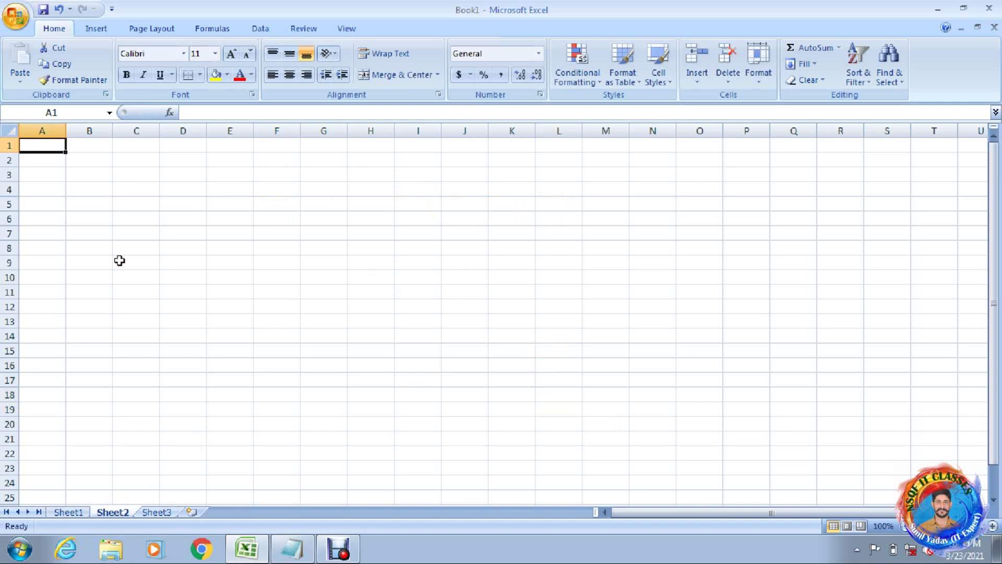
pyautogui.write('sr_no')
pyautogui.press('Tab')
pyautogui.write('P')
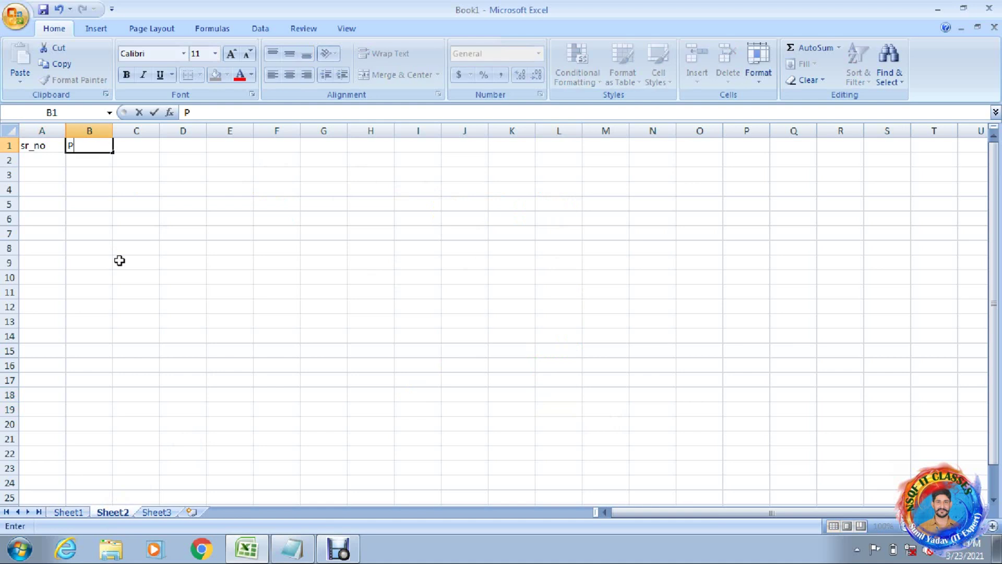
pyautogui.write('name')
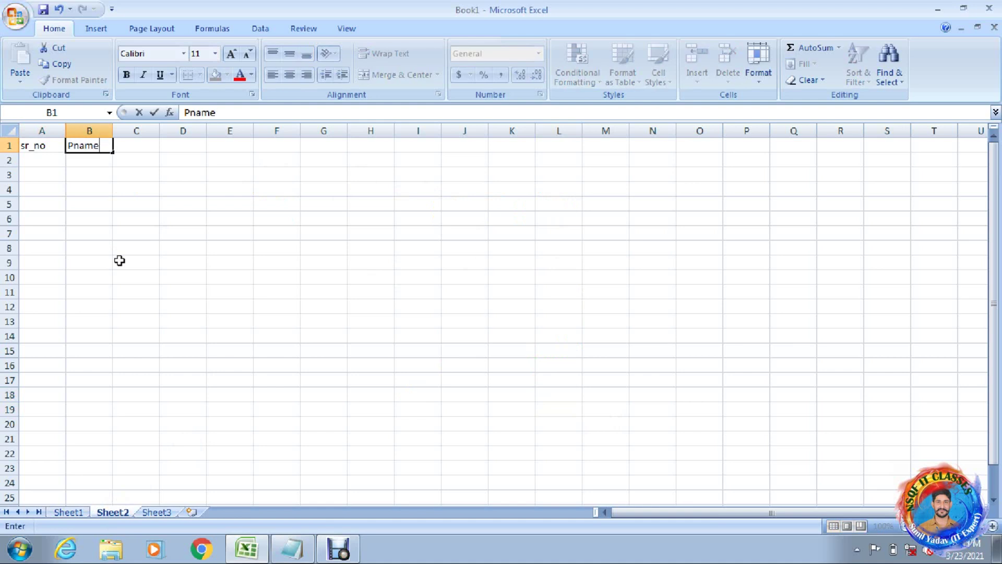
pyautogui.press('Tab')
pyautogui.write('P')
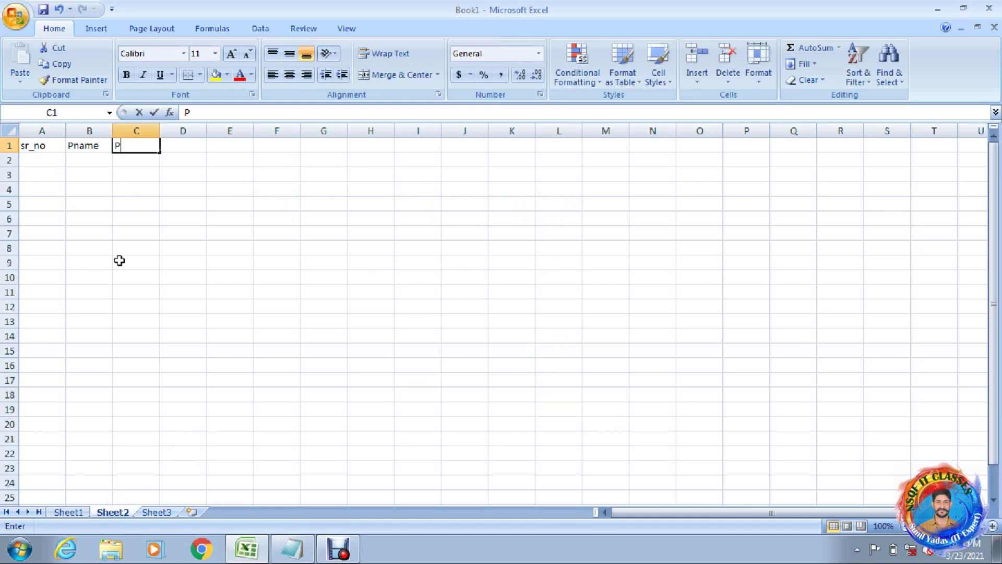
pyautogui.write('qty')
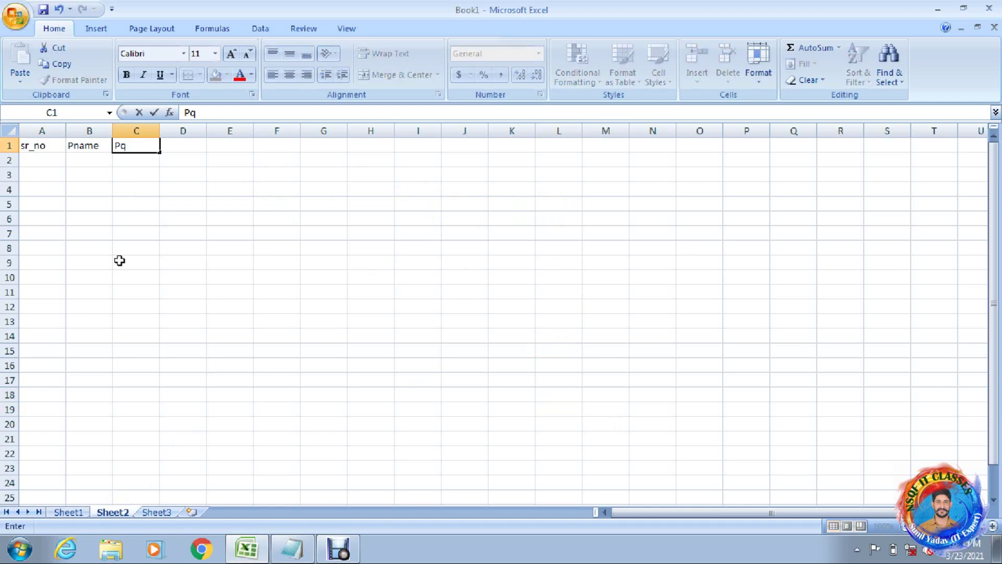
pyautogui.press('Tab')
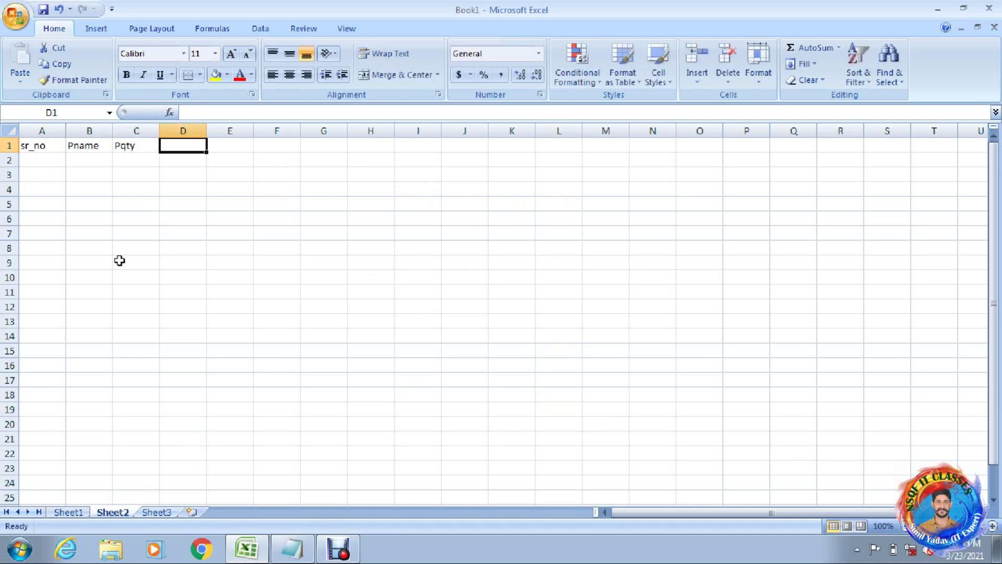
# Add the headers rate, Dis amt and net in cells D1 to F1
pyautogui.keyDown('shift'); pyautogui.click(120, 260); pyautogui.keyUp('shift')
pyautogui.write('Ra')
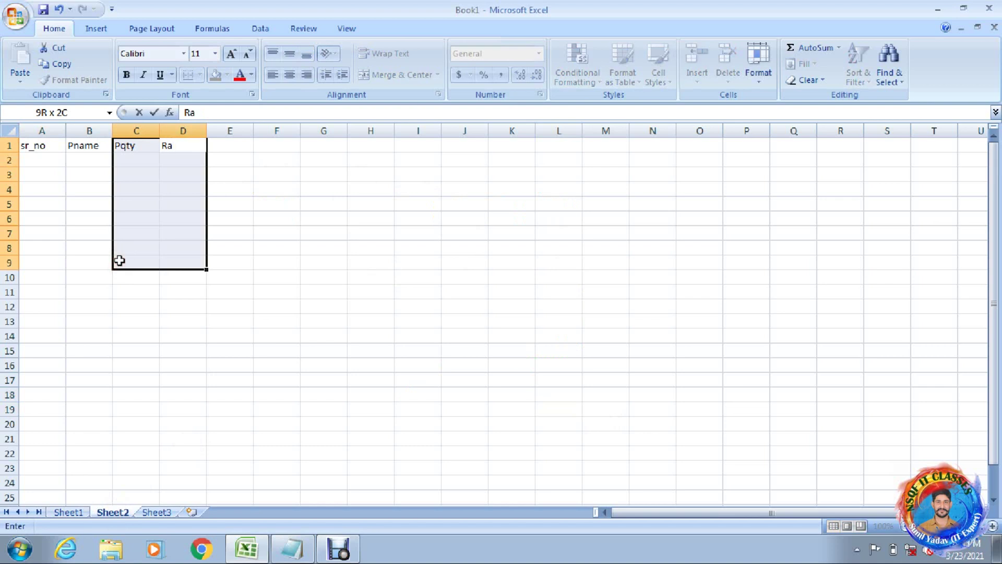
pyautogui.press('Up')
pyautogui.write('te')
pyautogui.press('Tab')
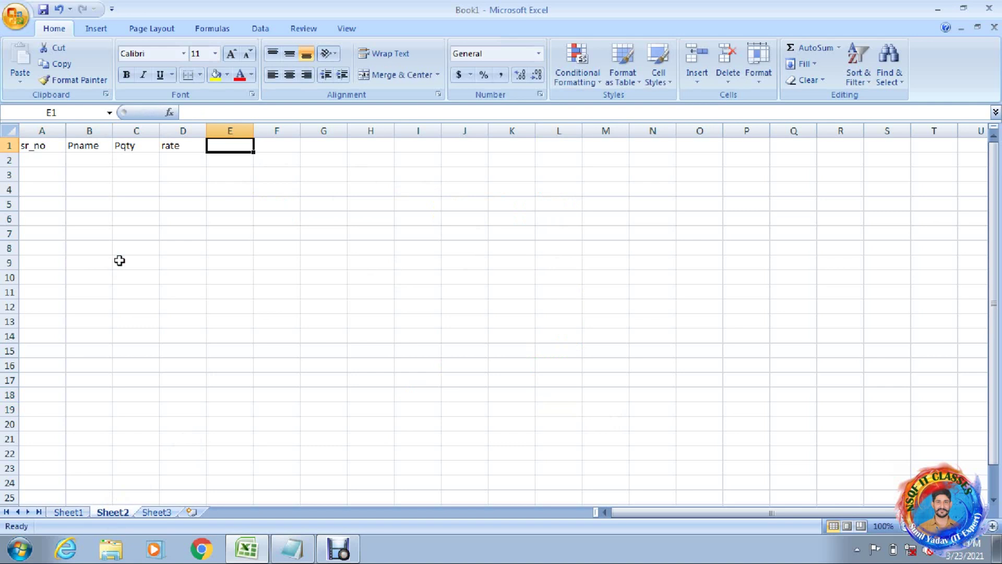
pyautogui.write('Di')
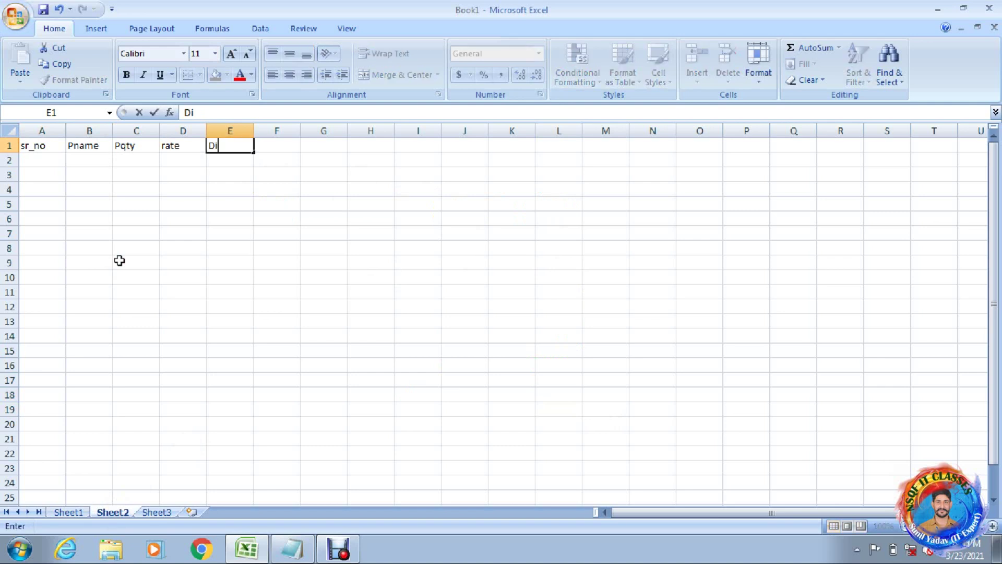
pyautogui.write('s')
pyautogui.press('Return')
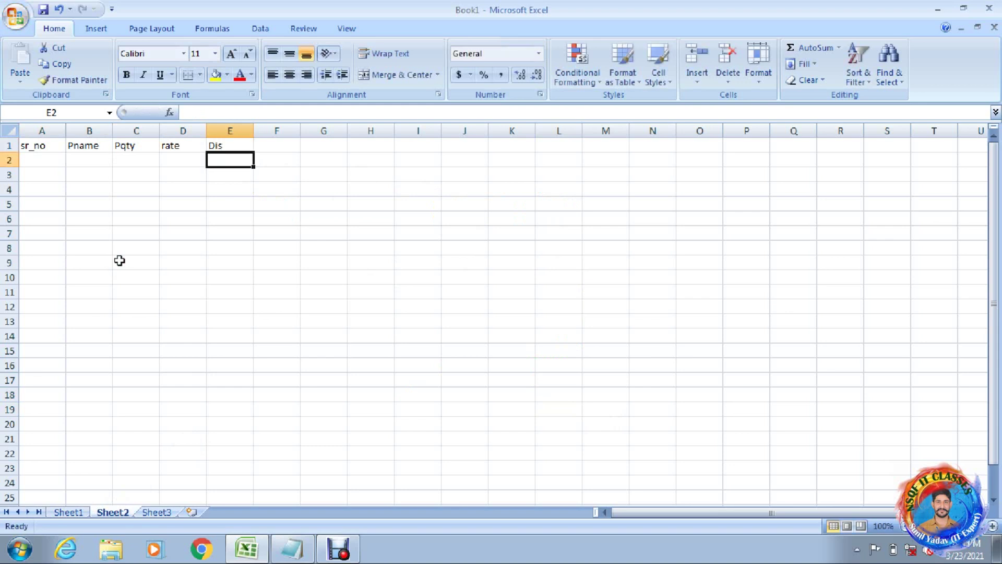
pyautogui.press('Up')
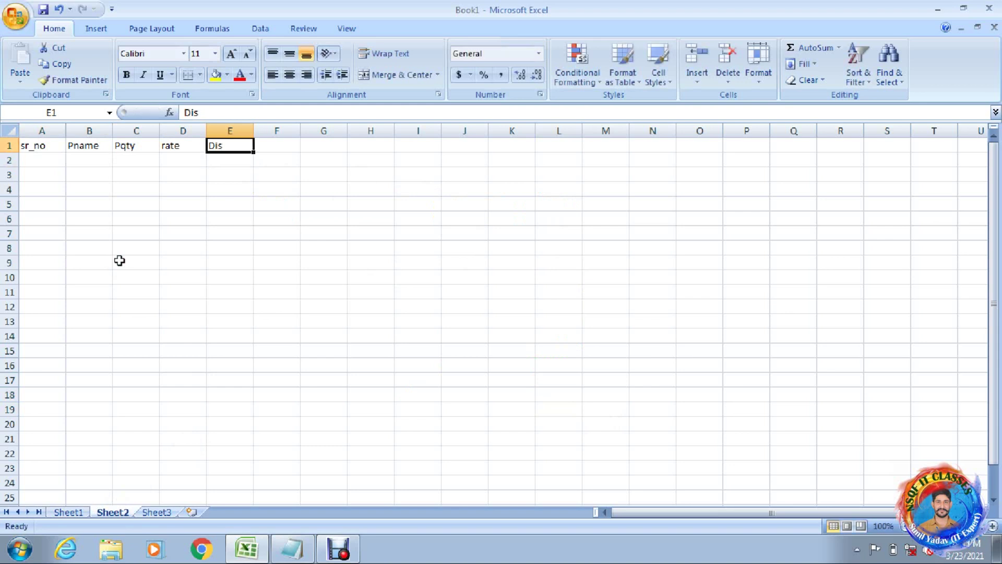
pyautogui.press('F2')
pyautogui.write('amt')
pyautogui.press('Tab')
pyautogui.write('net')
pyautogui.press('Return')
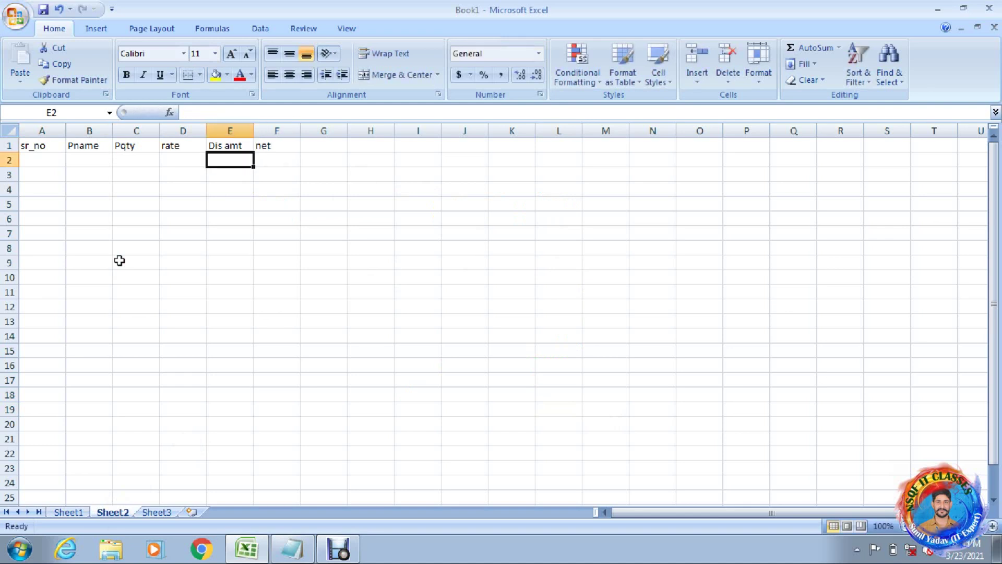
# Fill row 2 with serial number 1, product Lux, quantity 1 and rate 100
pyautogui.press('Left')
pyautogui.press('Left')
pyautogui.press('Left')
pyautogui.press('Left')
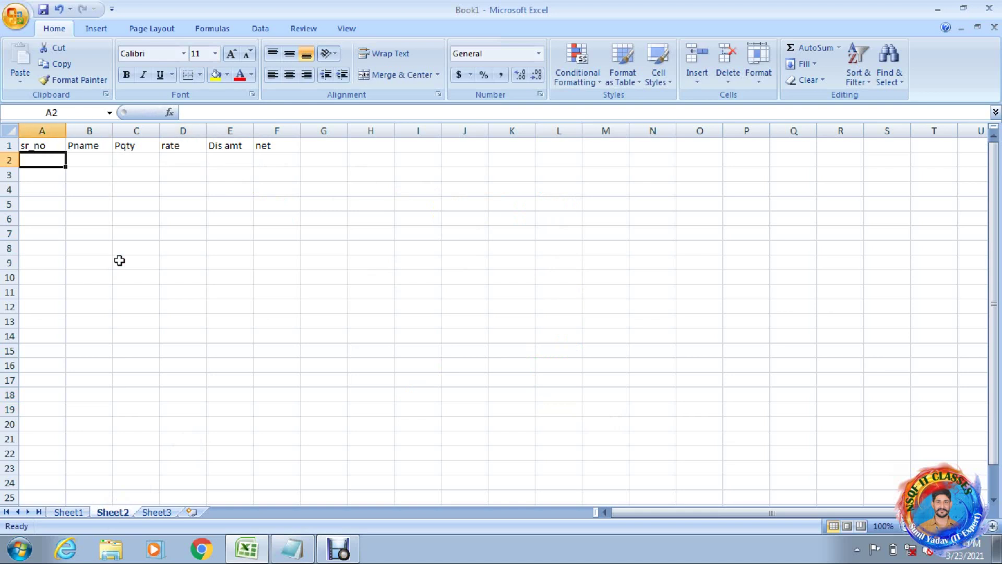
pyautogui.write('1')
pyautogui.press('Tab')
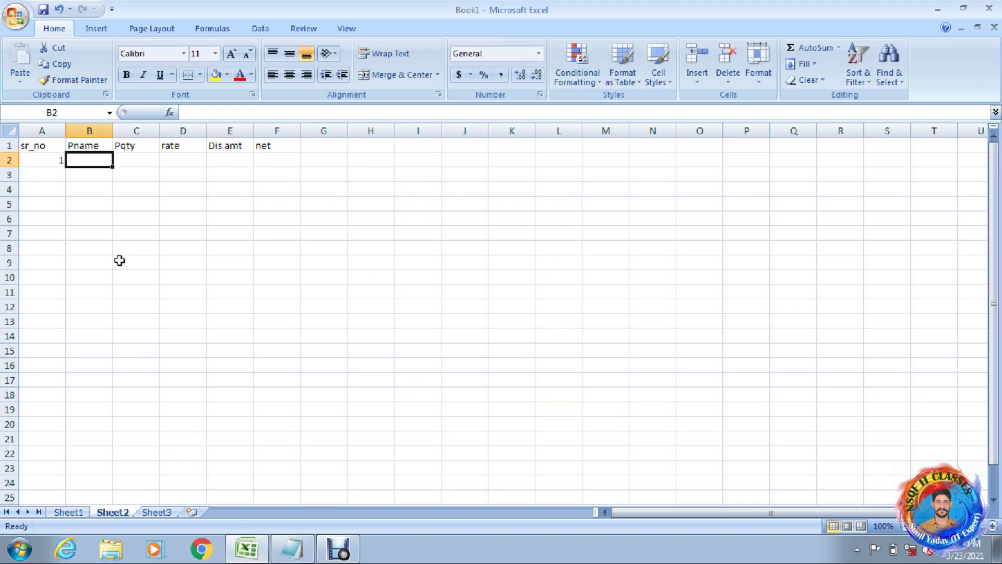
pyautogui.write('Lux')
pyautogui.press('Tab')
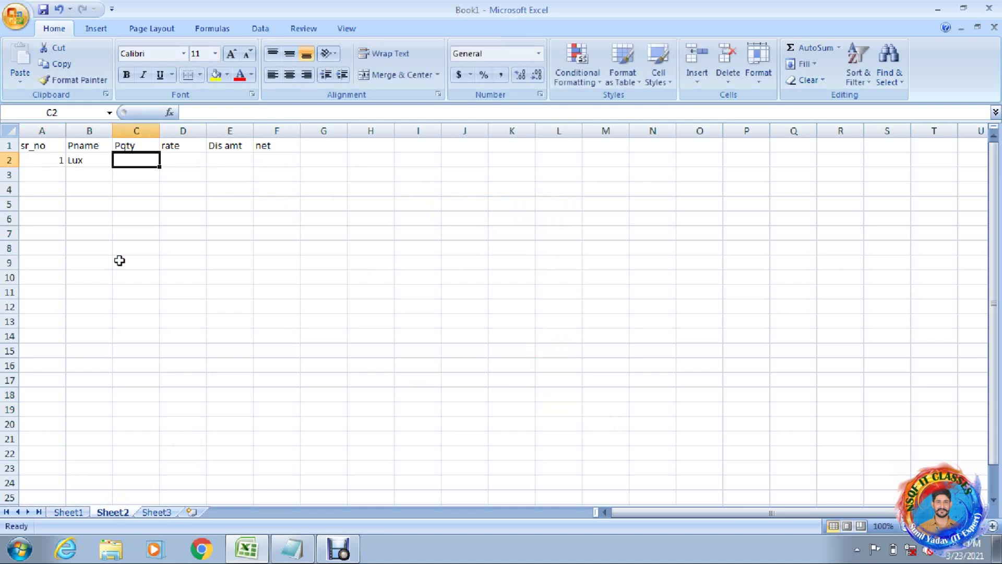
pyautogui.write('1')
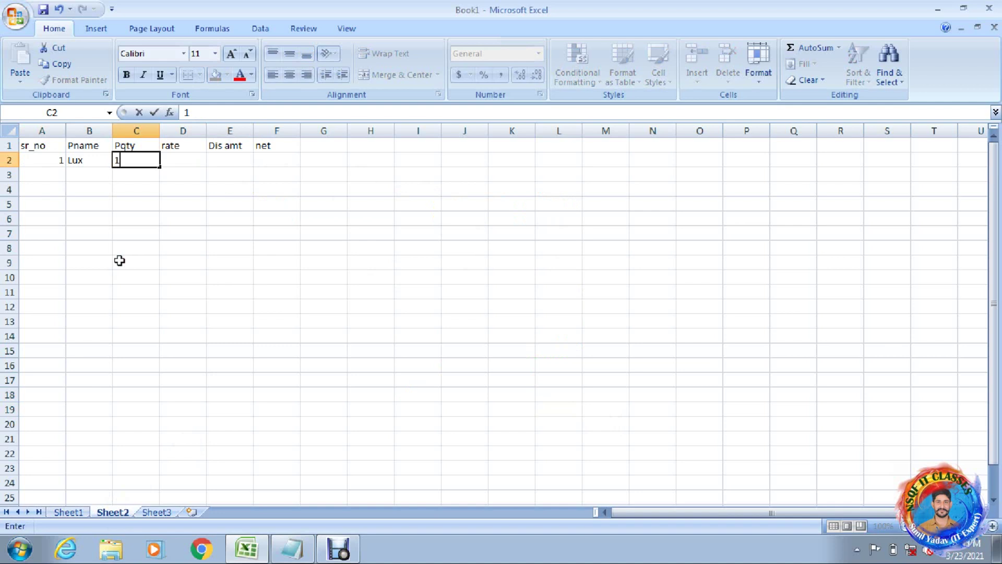
pyautogui.press('Tab')
pyautogui.write('100')
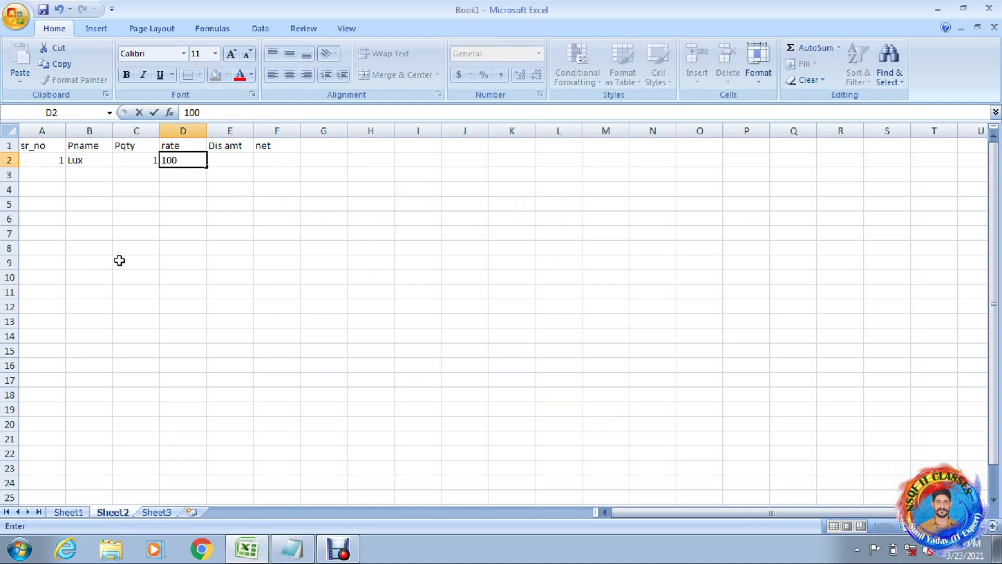
pyautogui.press('Tab')
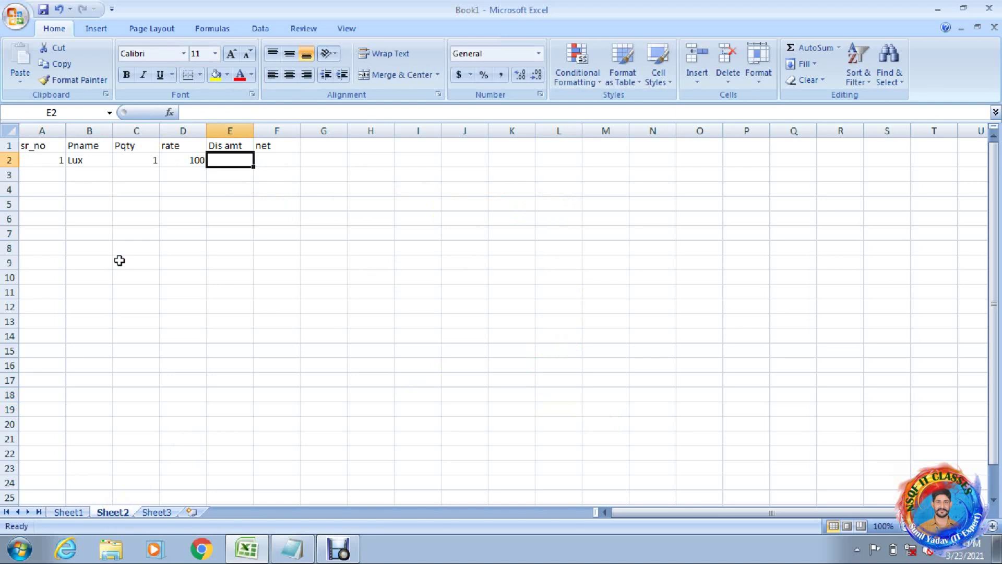
# Calculate two successive 10% discounts on the rate in cell E2 with the formula =D2*10%+(D2-D2*10%)*10%
pyautogui.write('=')
pyautogui.press('Left')
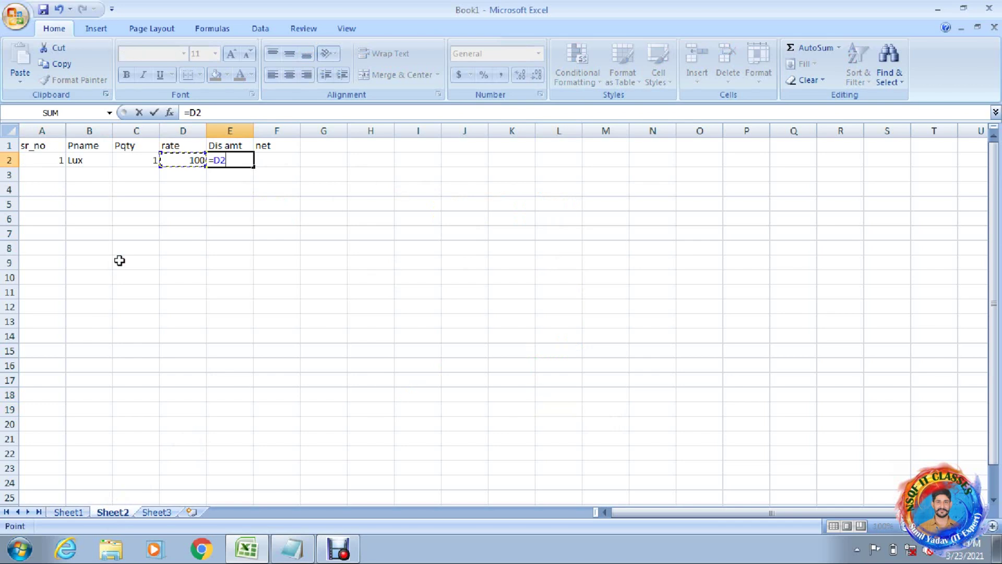
pyautogui.write('*10%')
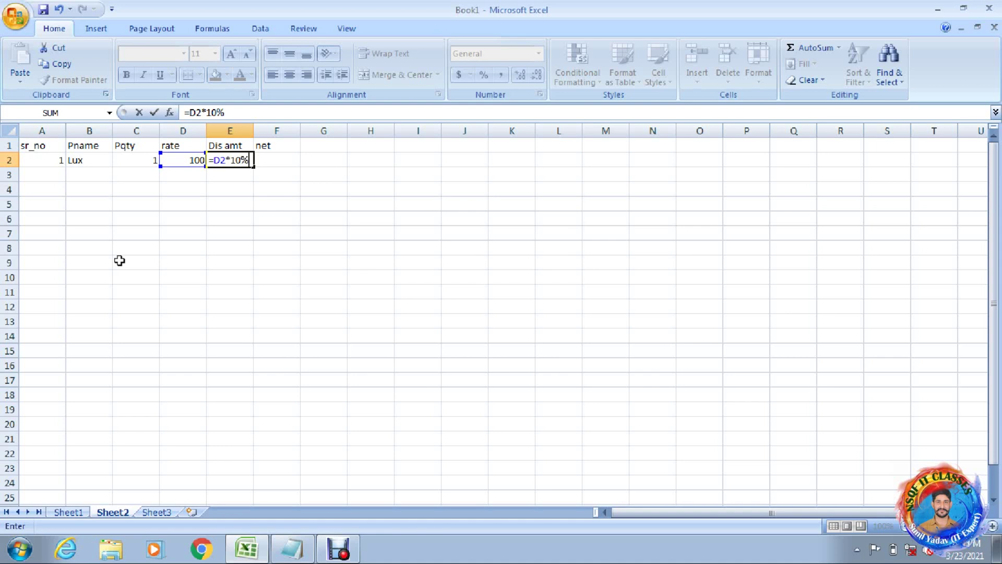
pyautogui.write('+')
pyautogui.write('D')
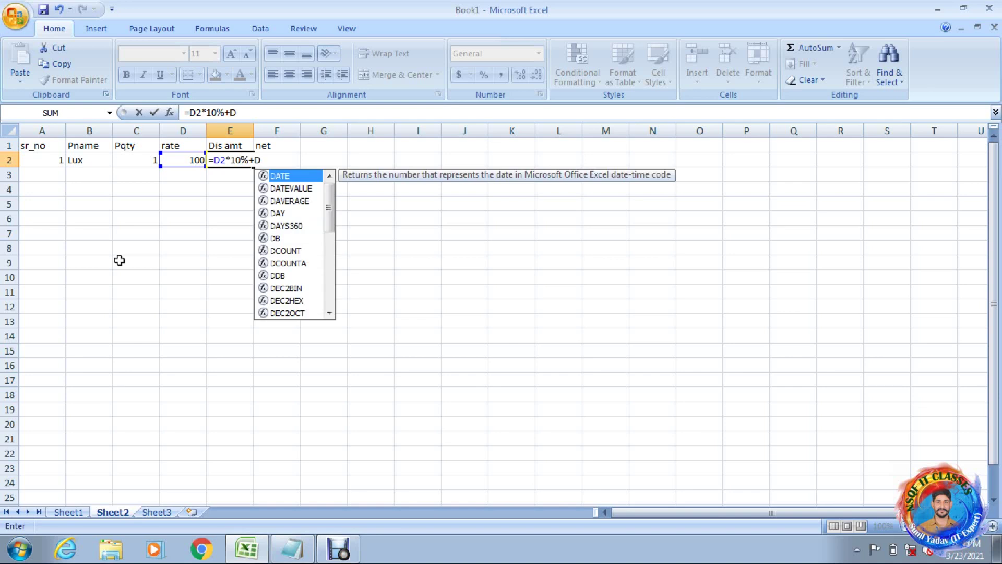
pyautogui.write('2-')
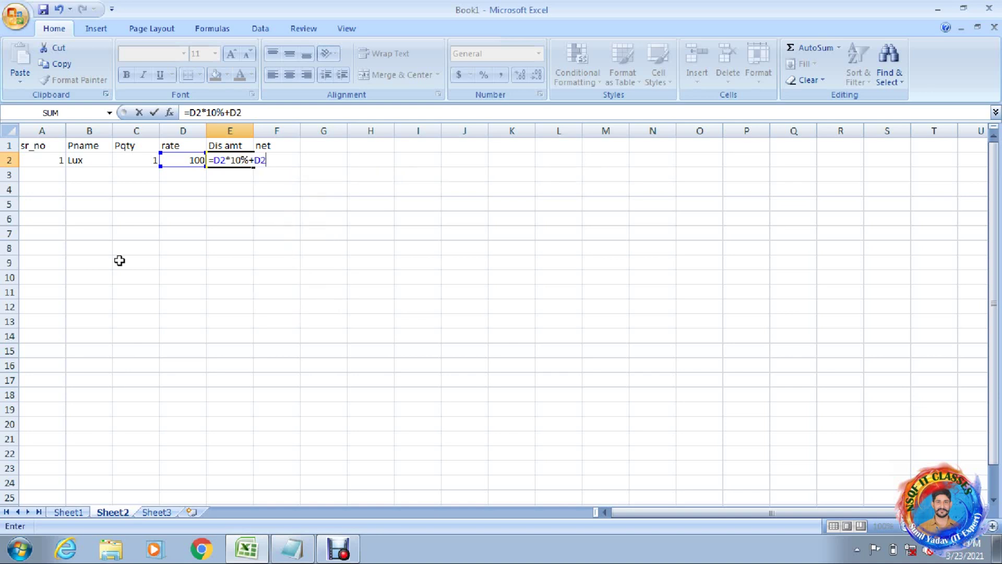
pyautogui.press('BackSpace')
pyautogui.press('BackSpace')
pyautogui.press('BackSpace')
pyautogui.write('(d2*')
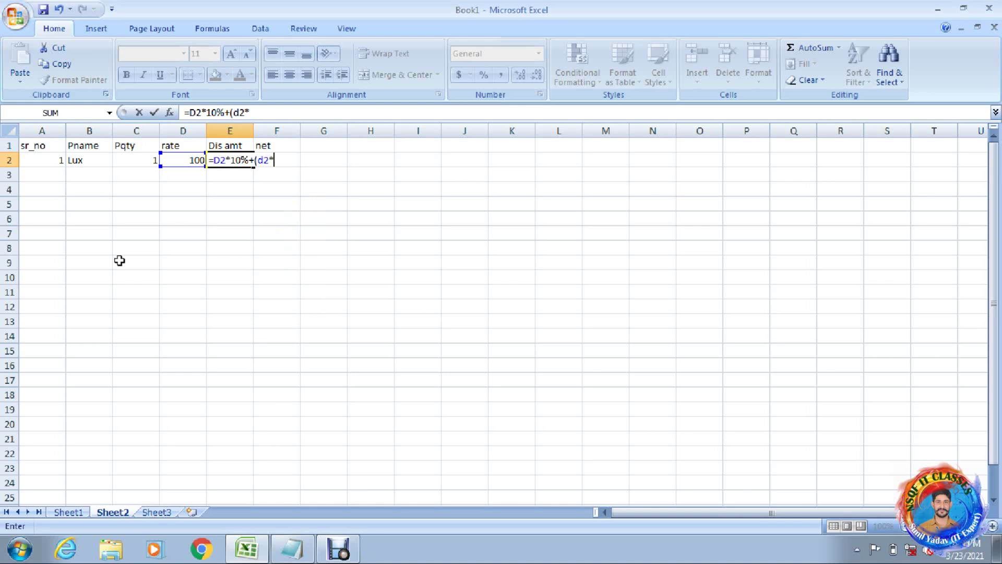
pyautogui.press('BackSpace')
pyautogui.write('-d2*1')
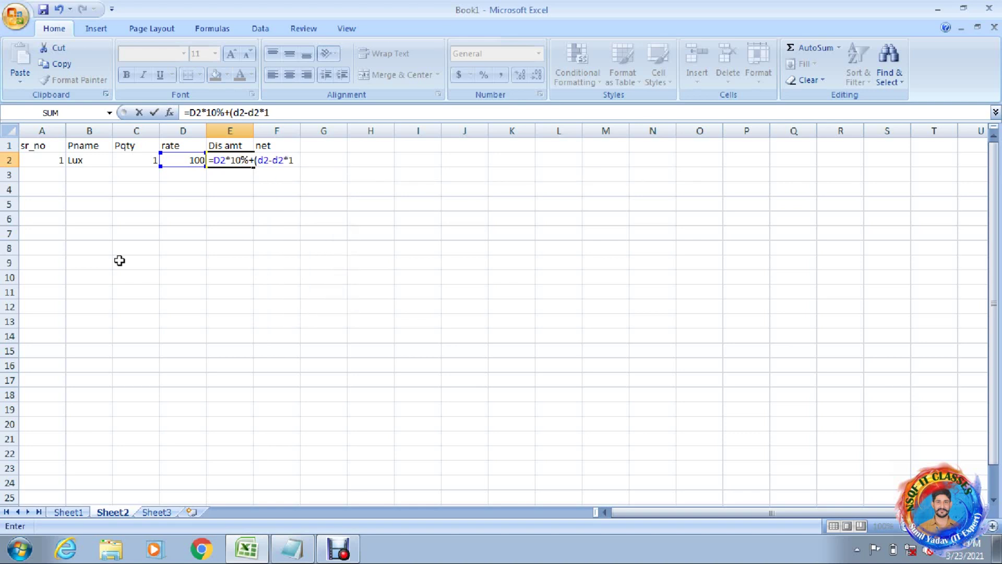
pyautogui.write('0%')
pyautogui.write(')*1')
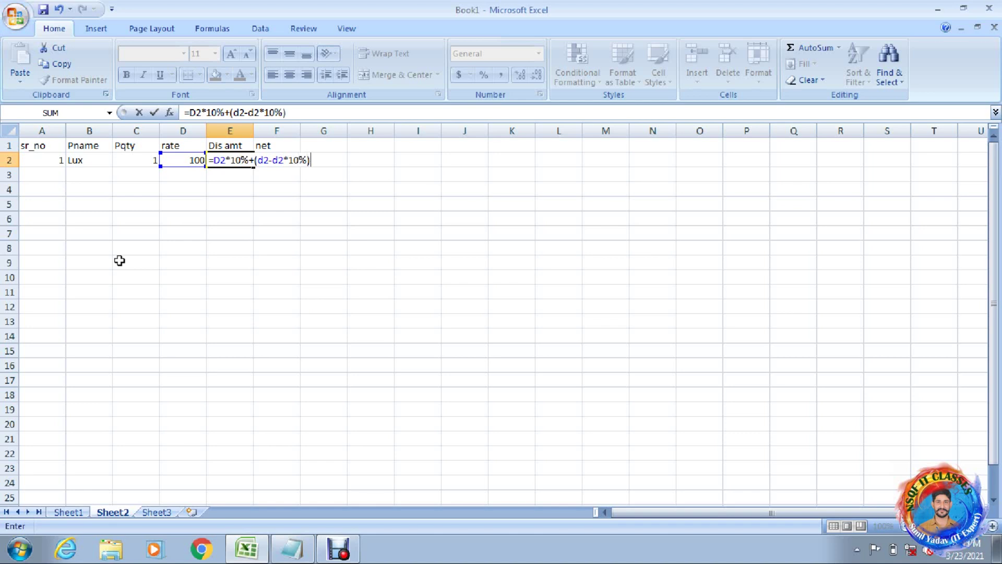
pyautogui.write('0%')
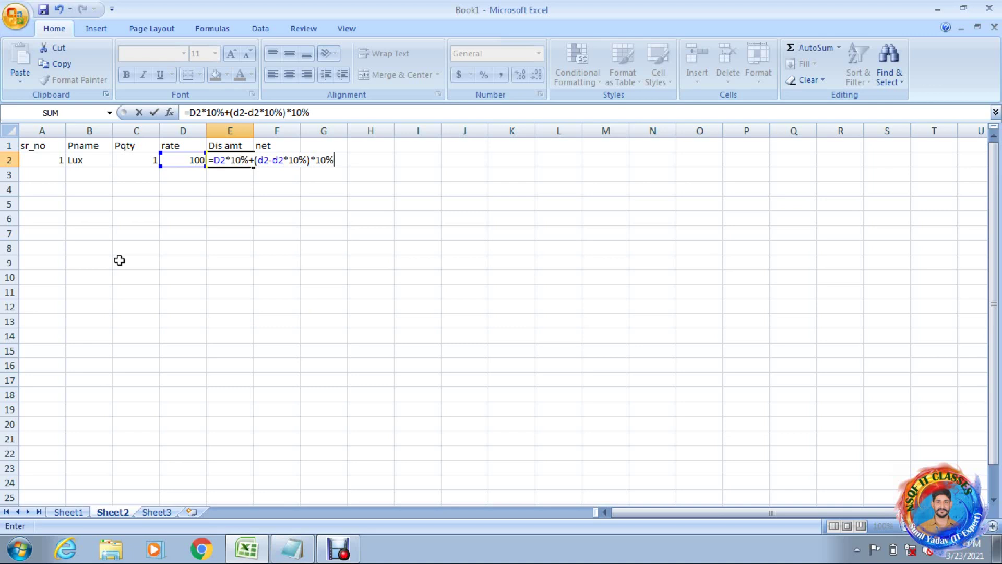
pyautogui.press('Return')
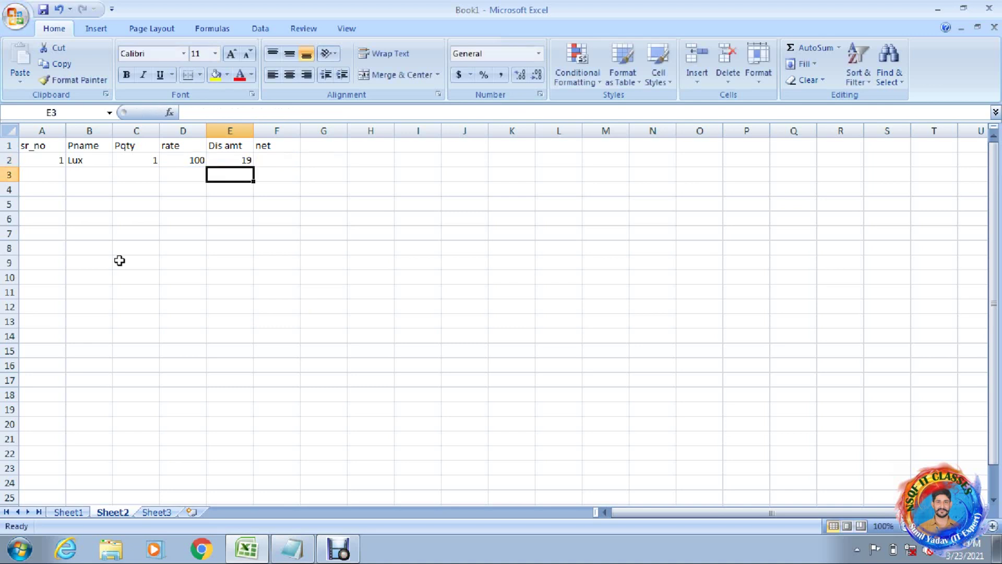
# Set the Lux quantity in cell C2 to 2
pyautogui.press('Up')
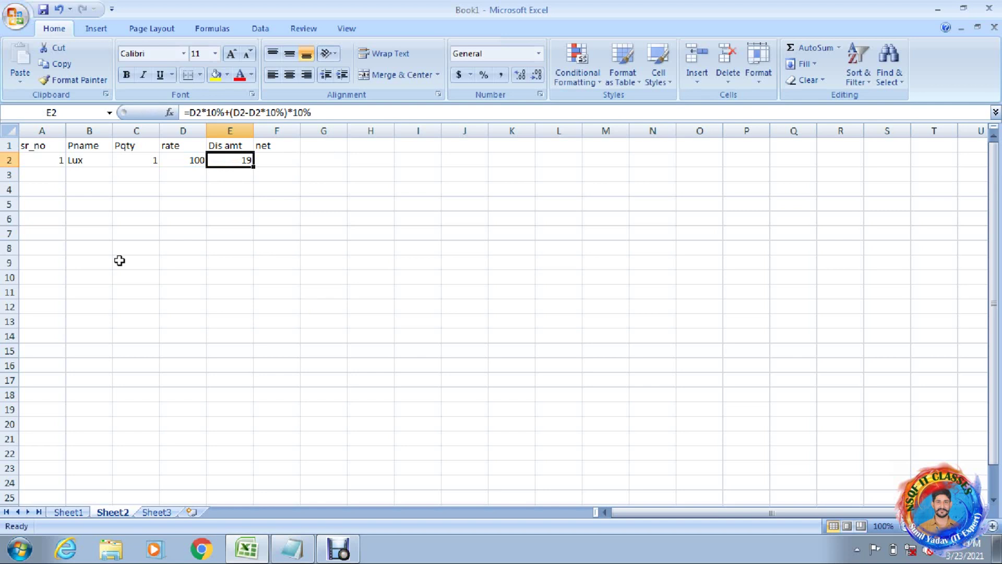
pyautogui.press('Right')
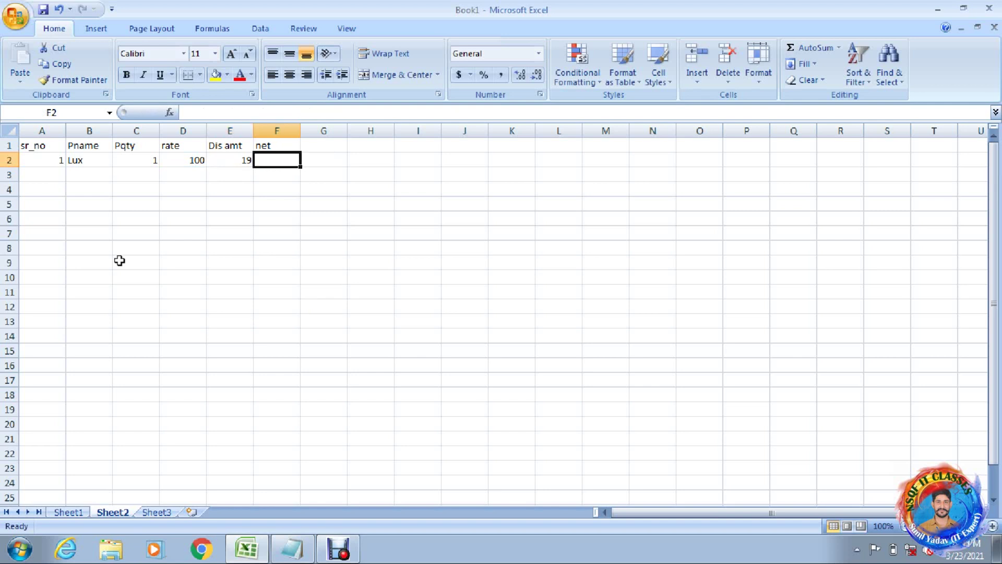
pyautogui.press('Left')
pyautogui.press('Left')
pyautogui.press('Left')
pyautogui.write('2')
# Calculate the net amount in cell F2 with the formula =C2*D2-E2*C2
pyautogui.press('Right')
pyautogui.press('Right')
pyautogui.press('Right')
pyautogui.write('=')
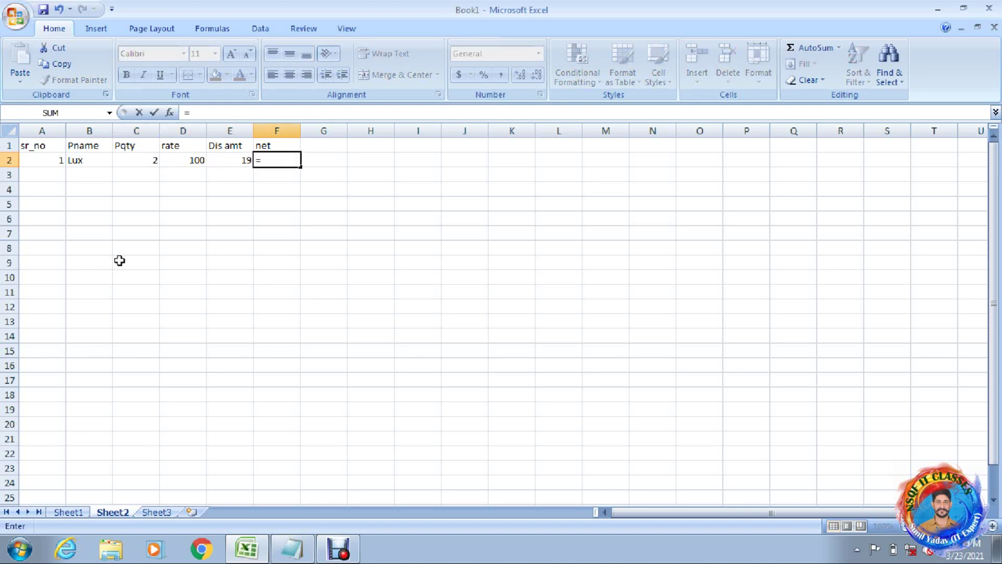
pyautogui.press('Left')
pyautogui.press('Left')
pyautogui.press('Left')
pyautogui.write('*')
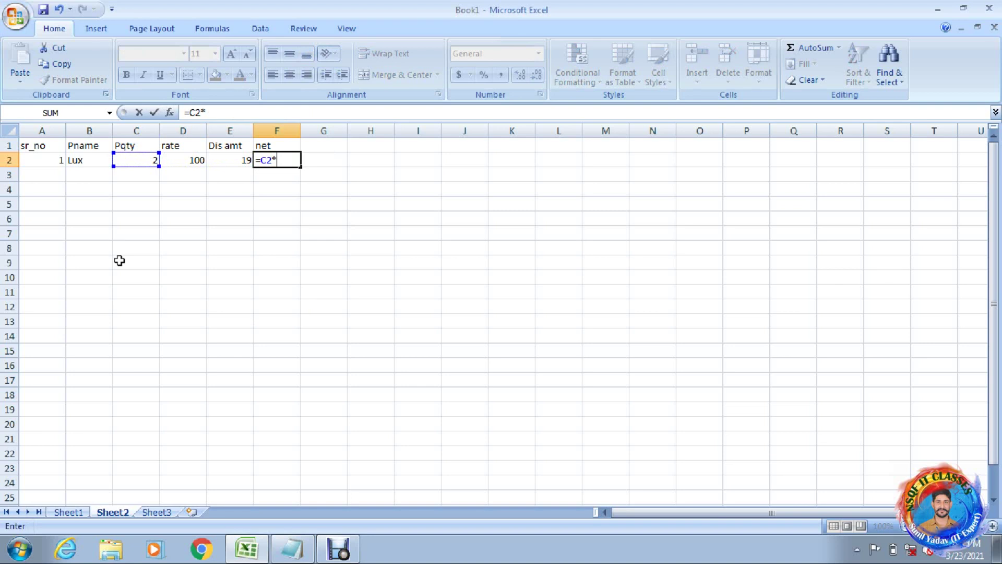
pyautogui.press('Left')
pyautogui.press('Left')
pyautogui.press('Left')
pyautogui.press('Right')
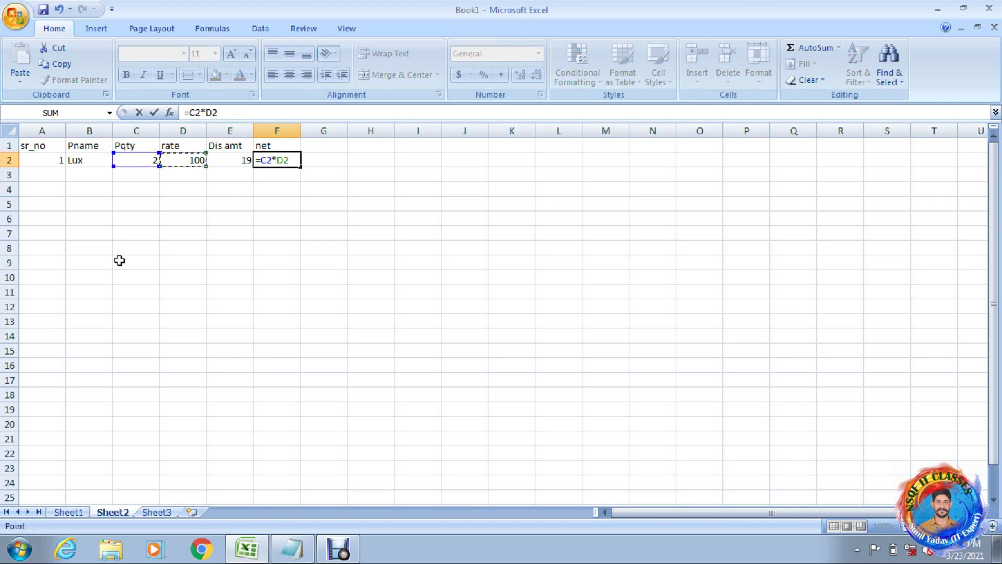
pyautogui.write('-')
pyautogui.press('Left')
pyautogui.write('*')
pyautogui.press('Left')
pyautogui.press('Left')
pyautogui.press('Left')
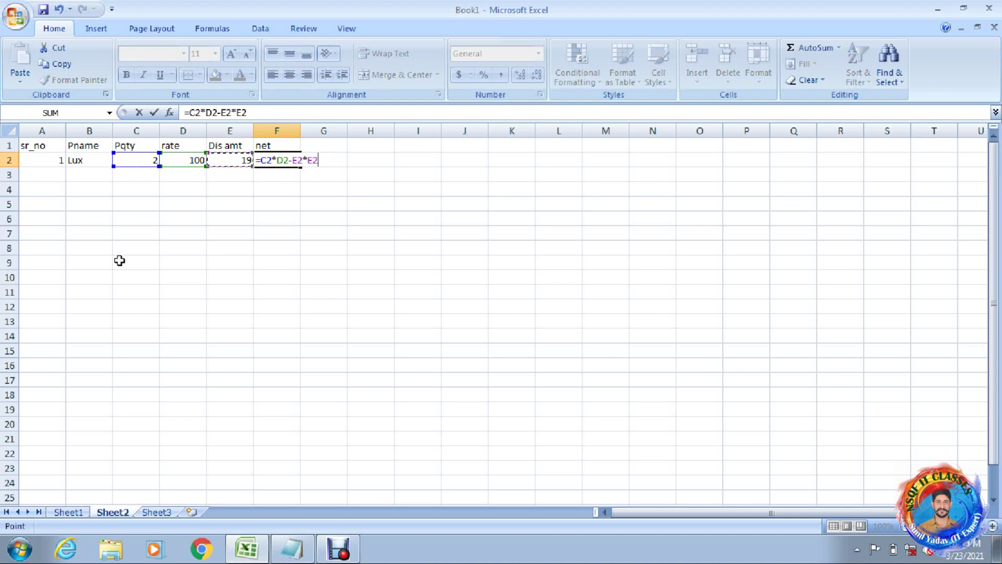
pyautogui.press('Return')
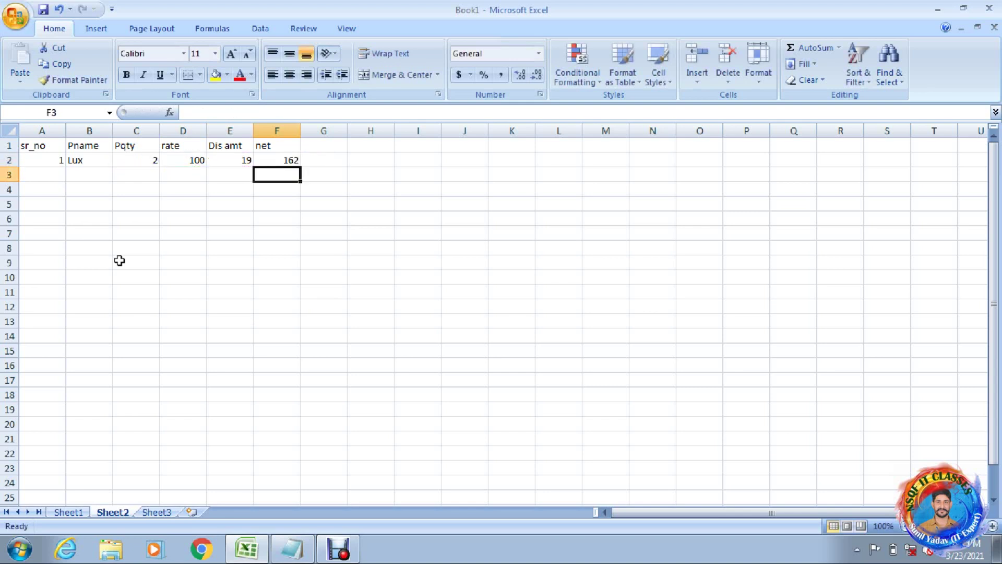
pyautogui.press('Up')
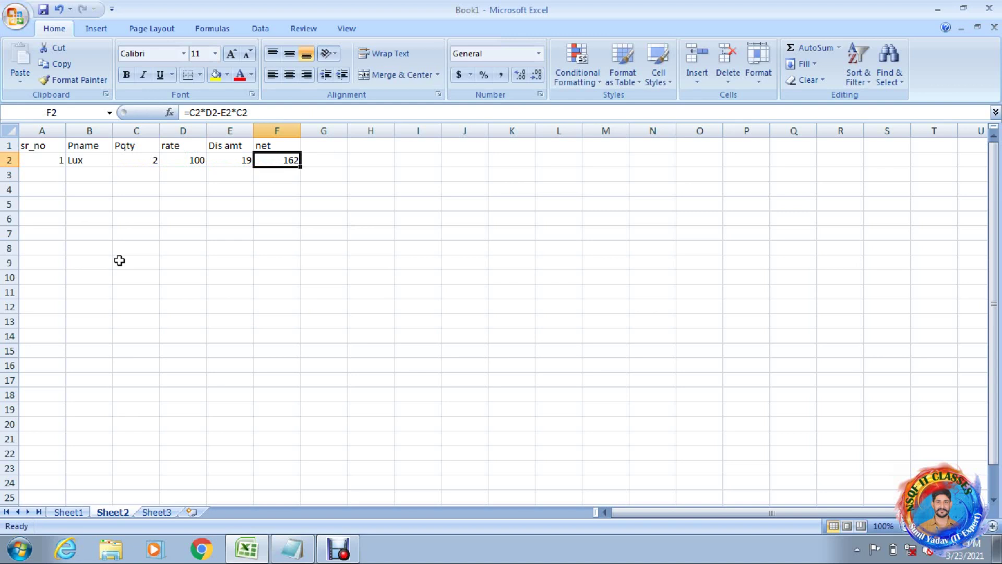
pyautogui.press('Left')
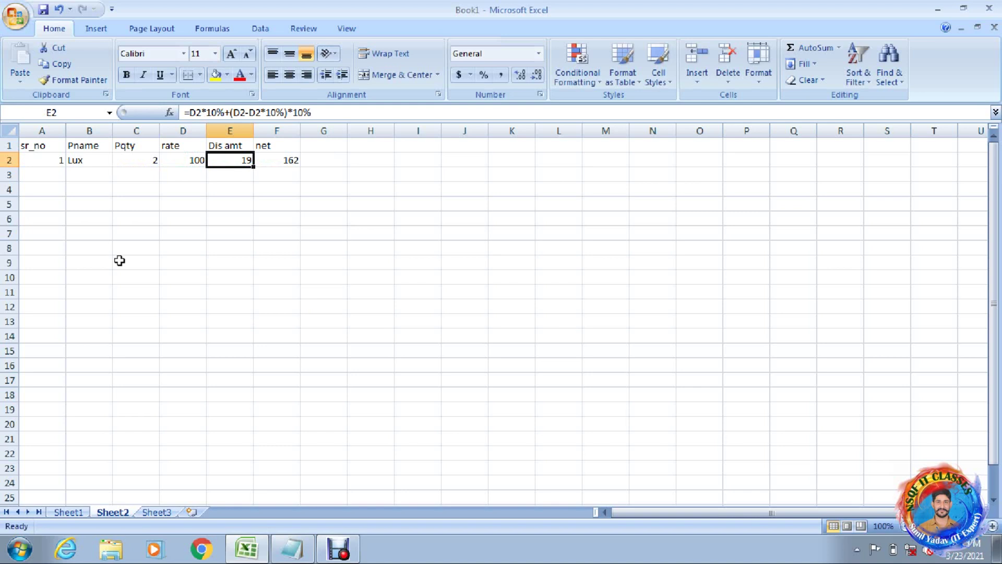
pyautogui.press('Right')
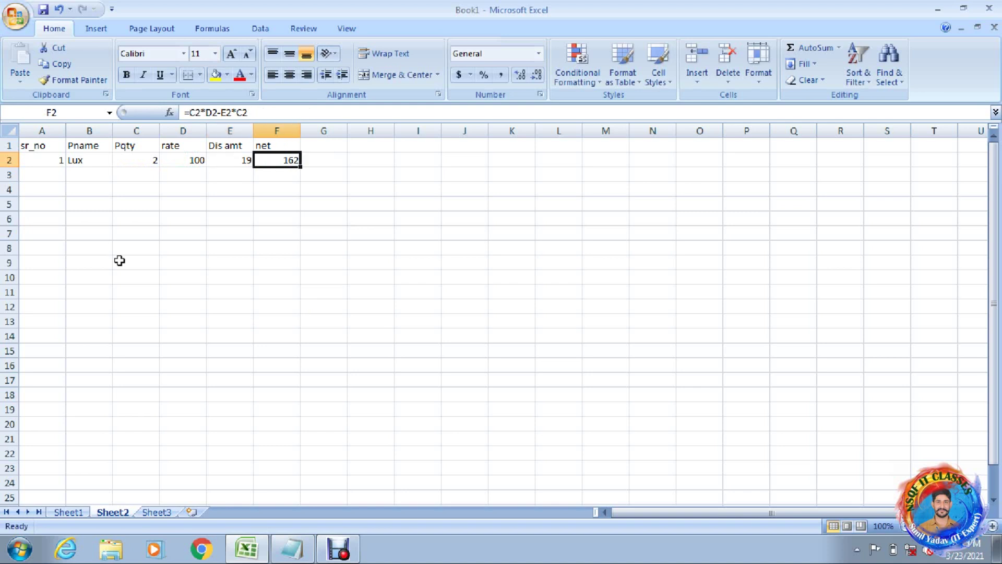
pyautogui.press('Left')
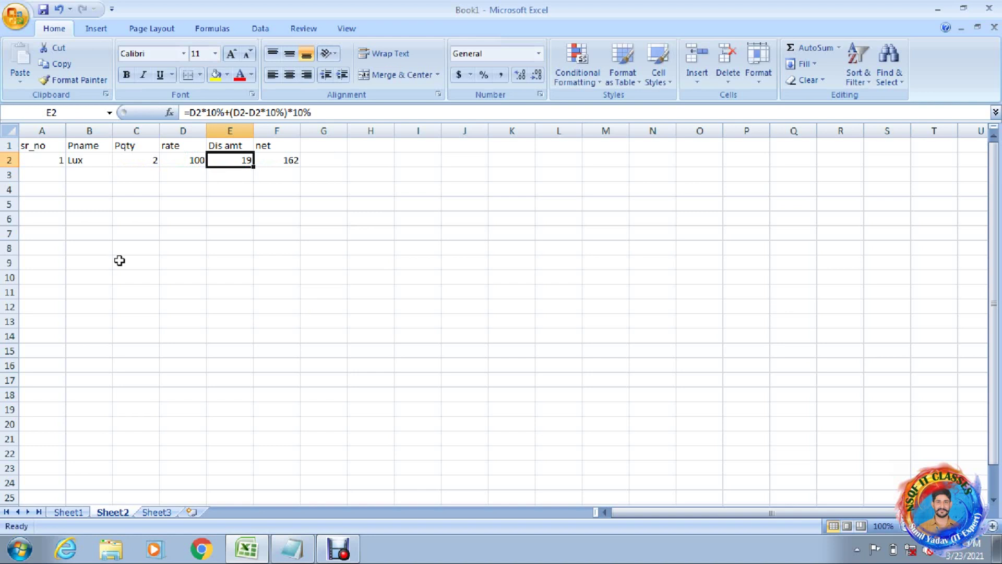